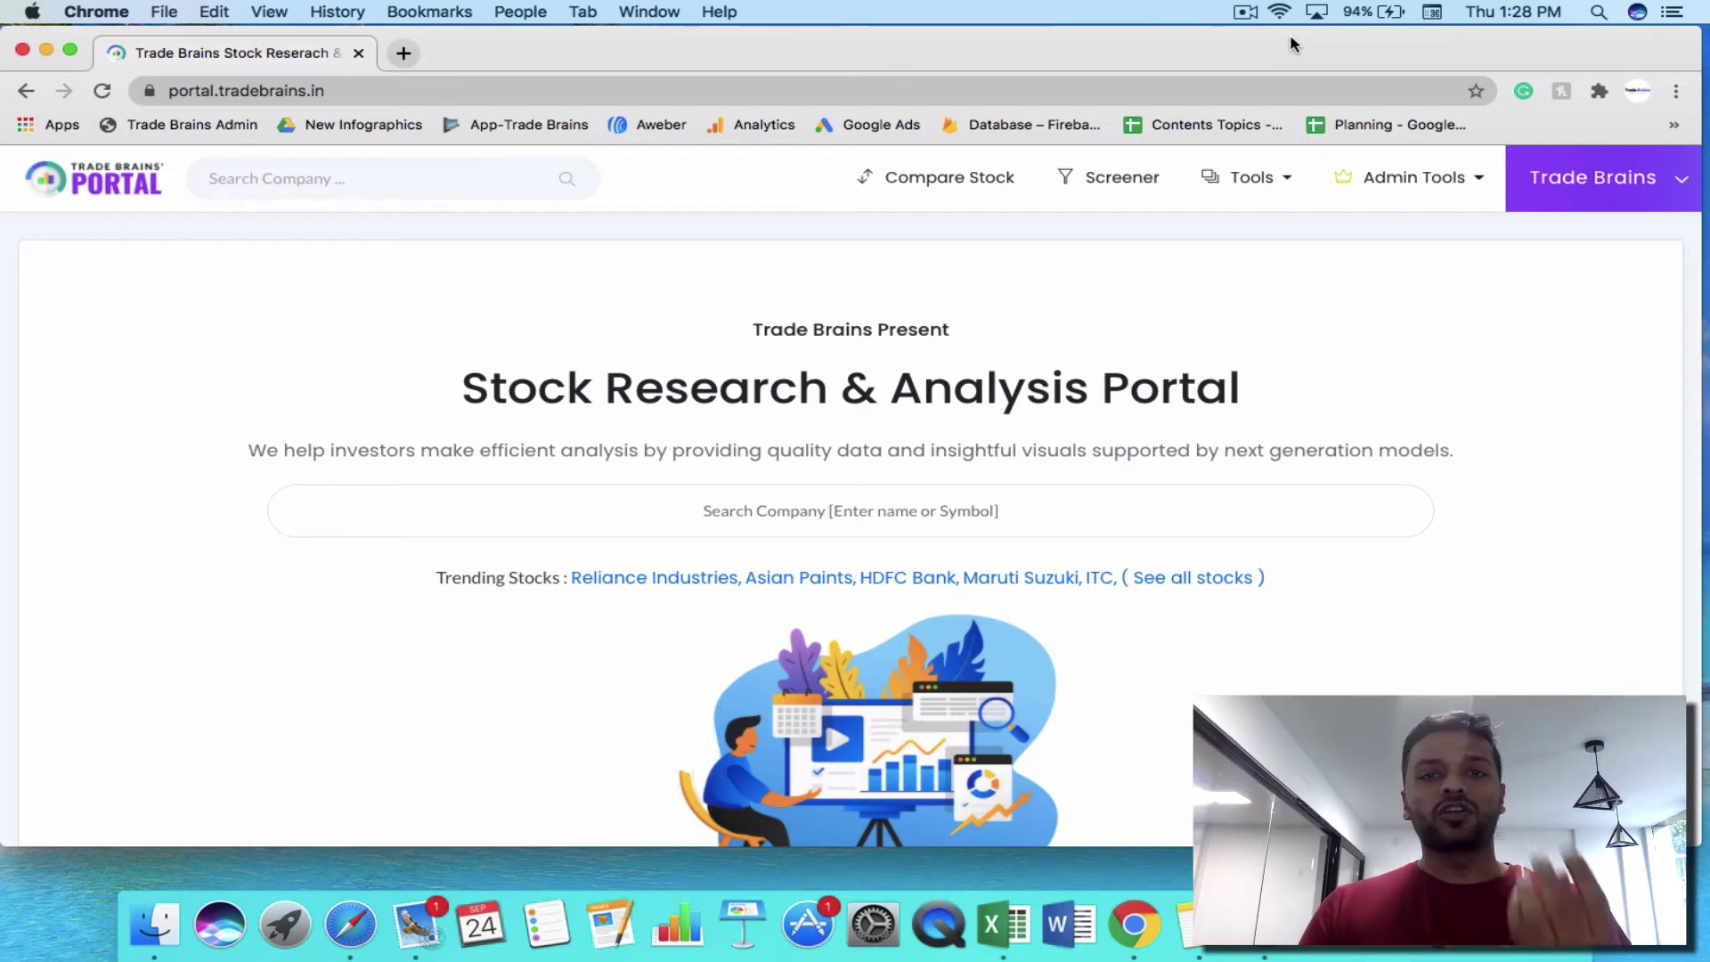
Step: Load portal.tradebrains.in and open its stock screener
click(1039, 91)
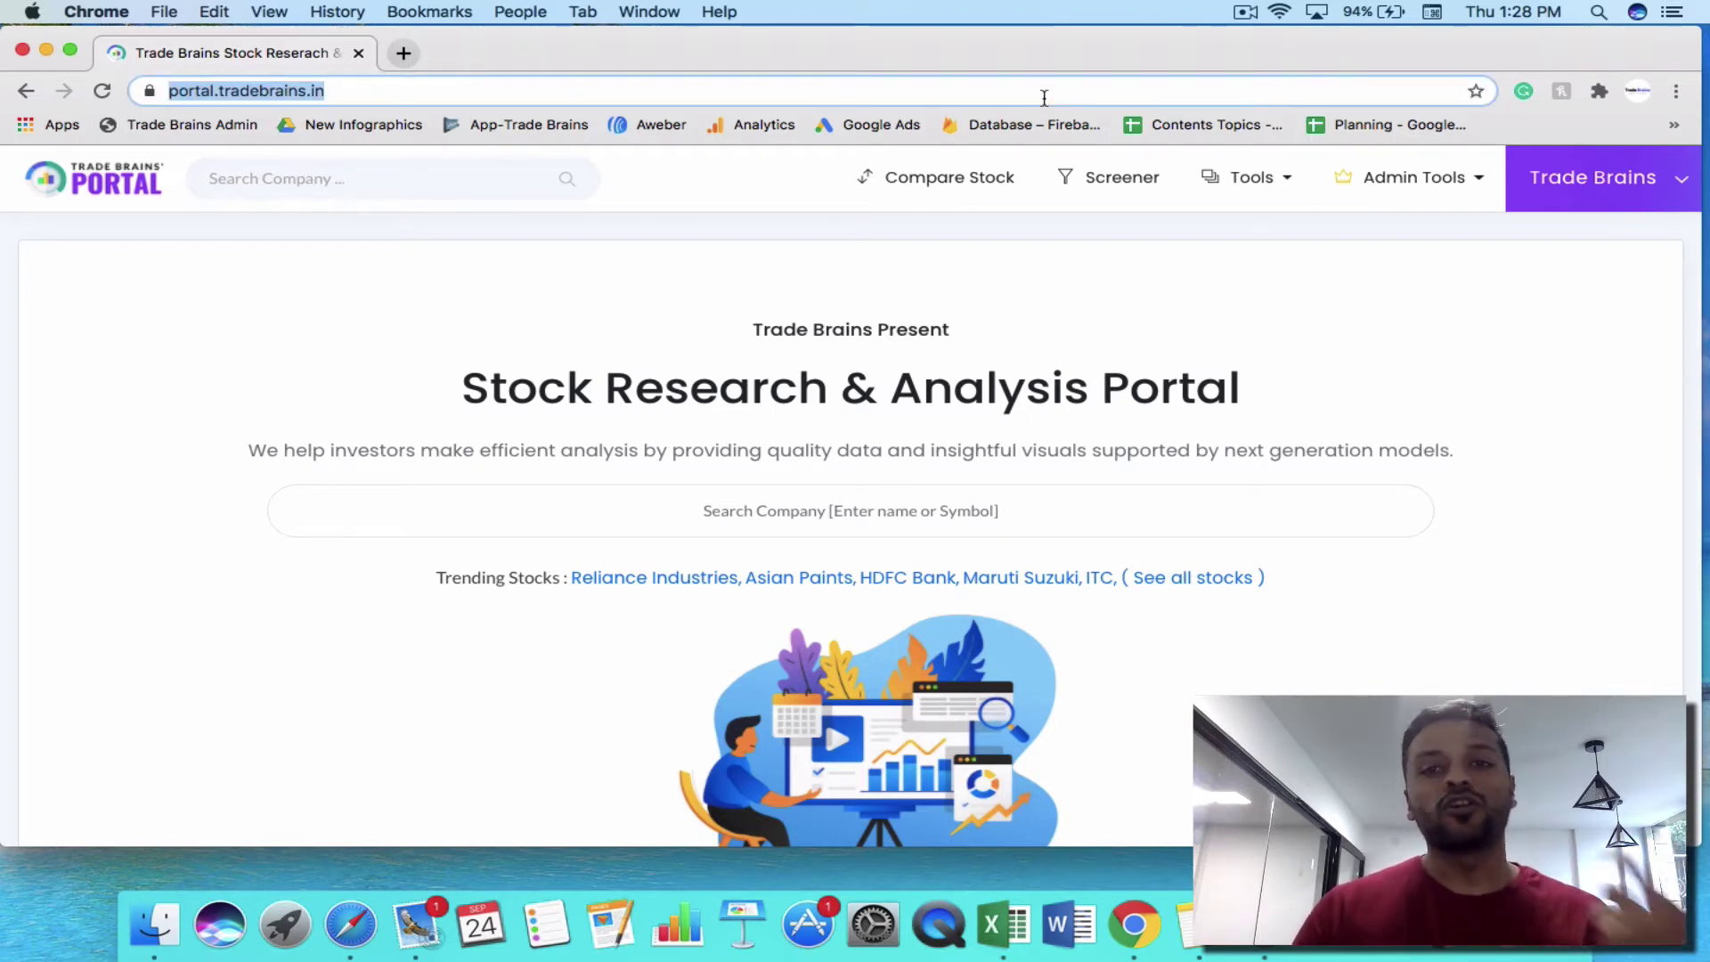
key(Return)
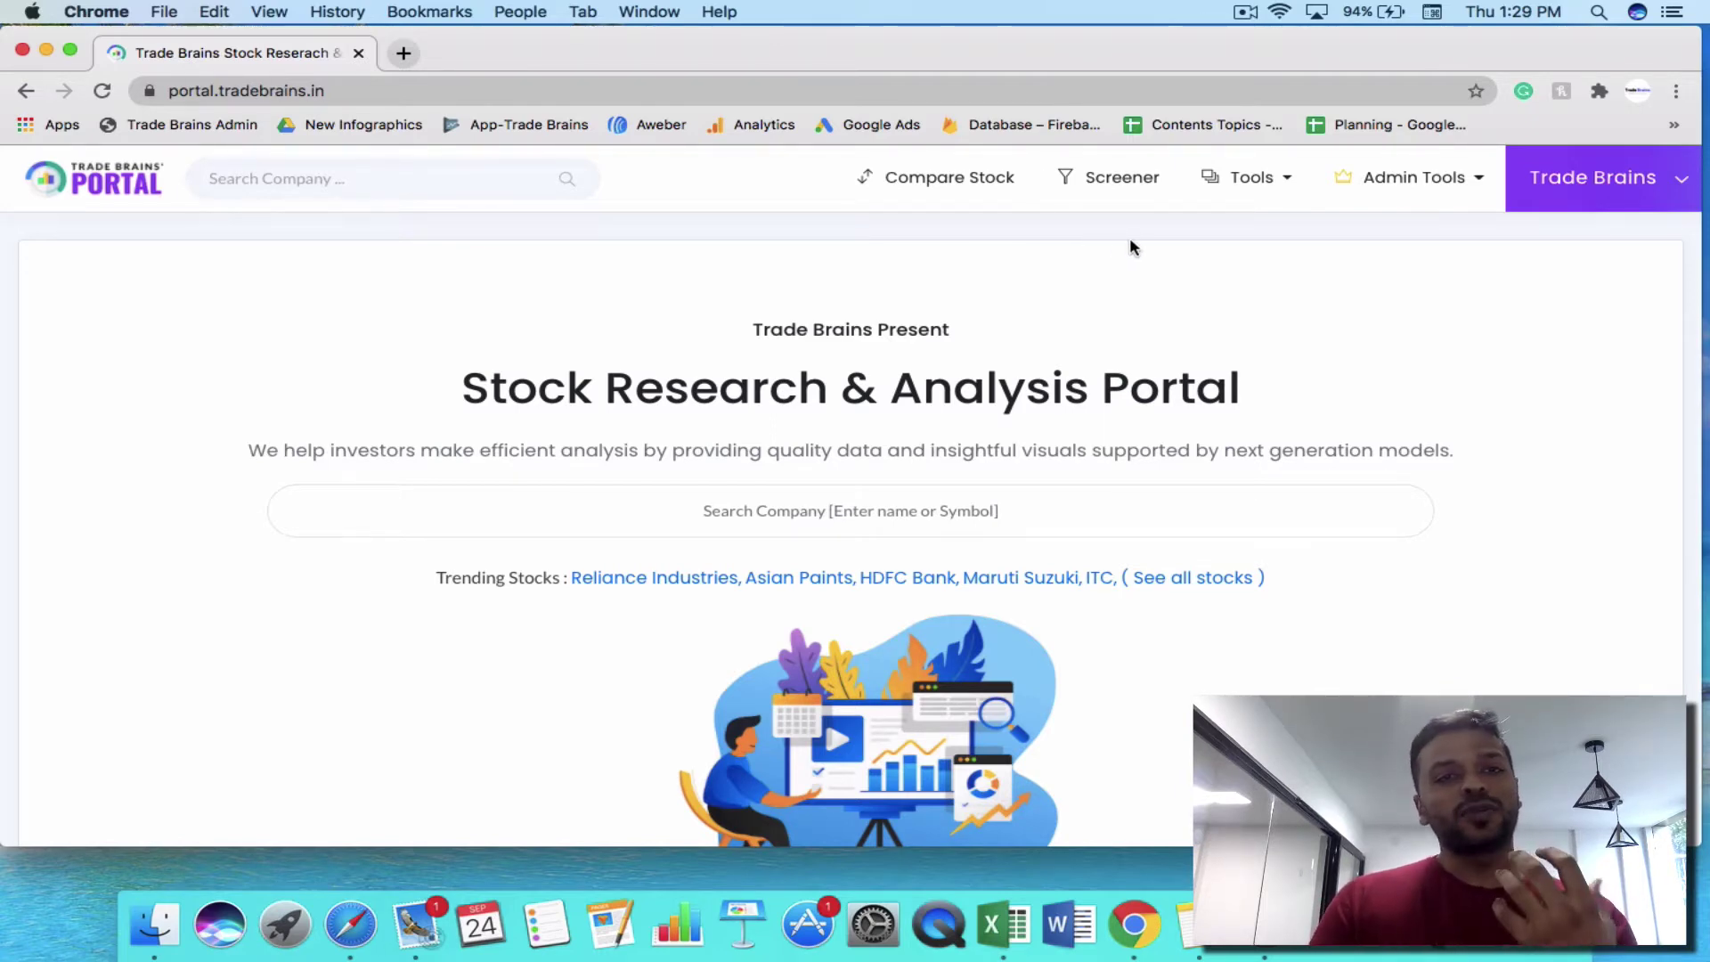
click(1104, 182)
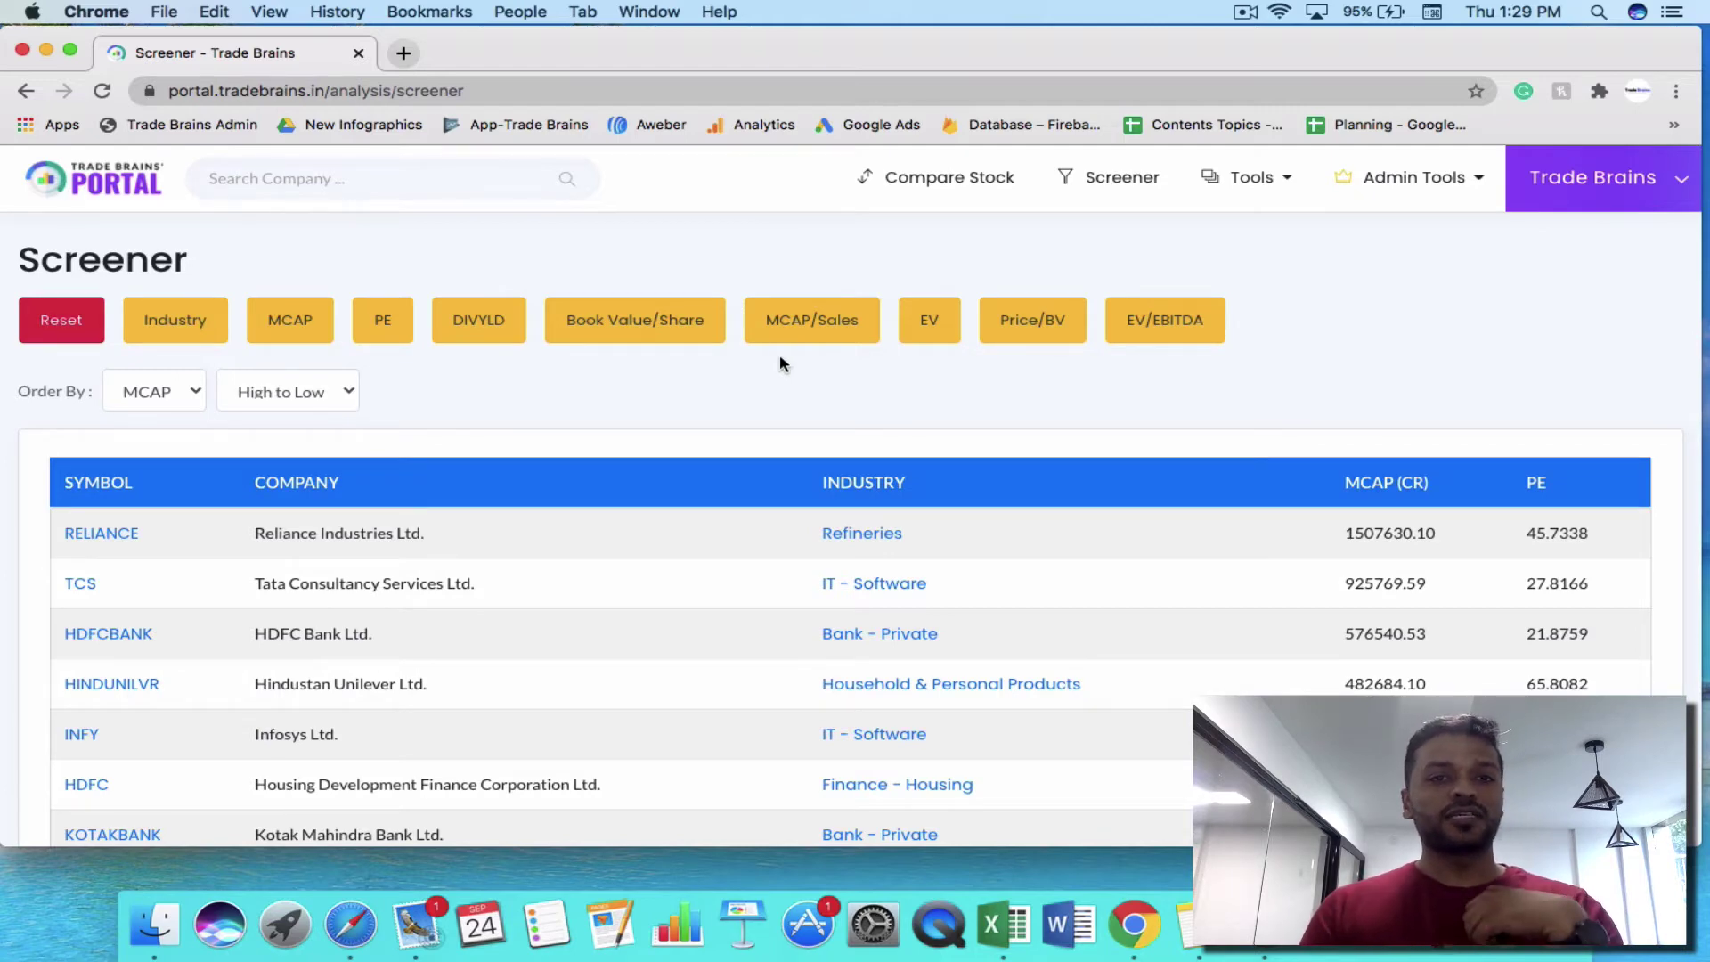
Step: Filter the screener to only the Automobile Two & Three Wheelers industry and load more of the matching companies
click(174, 322)
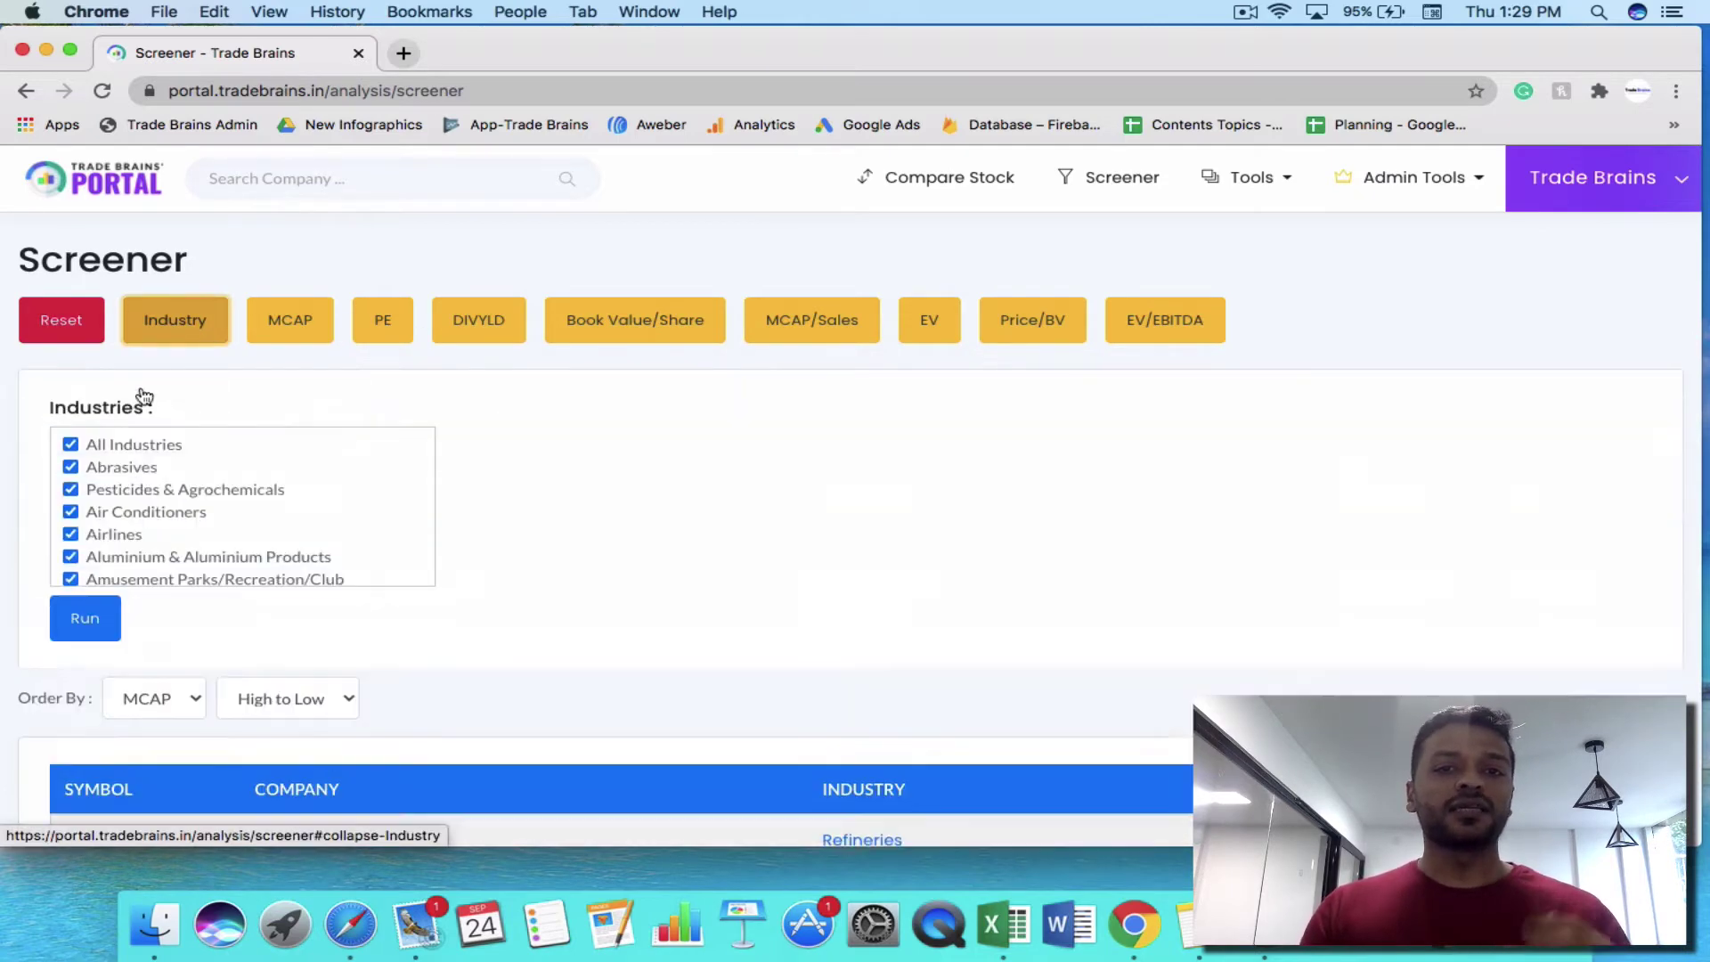
click(70, 445)
scroll(72, 451, down, 5)
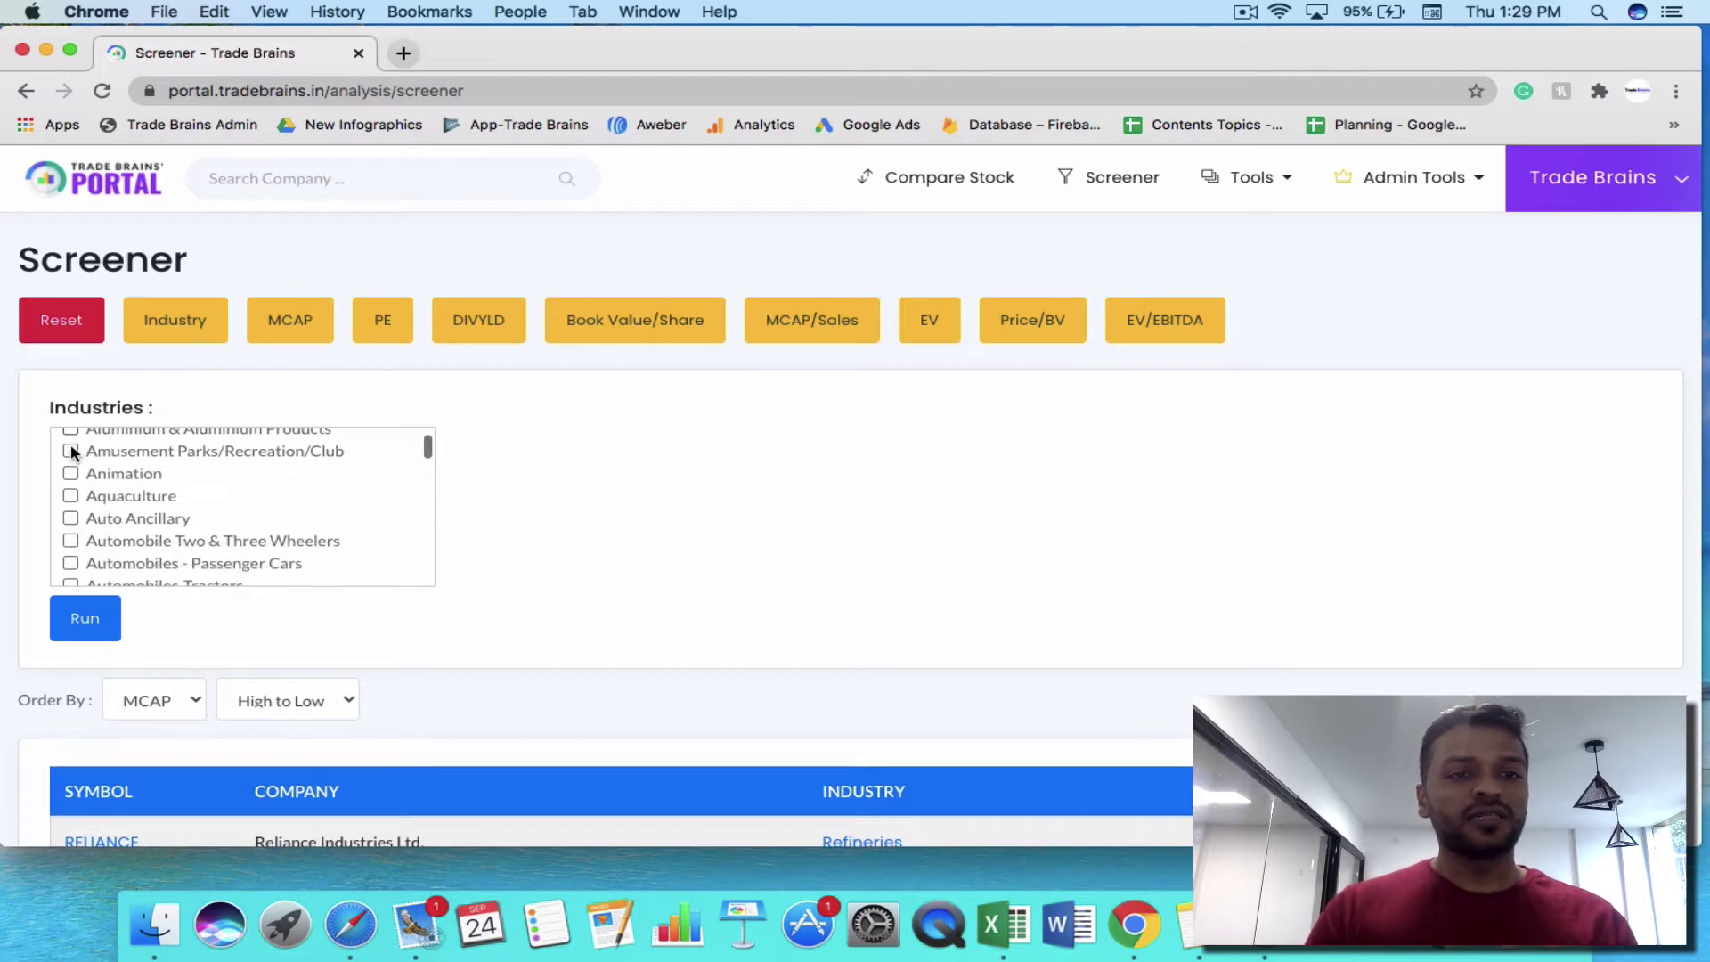
scroll(71, 452, down, 2)
click(70, 500)
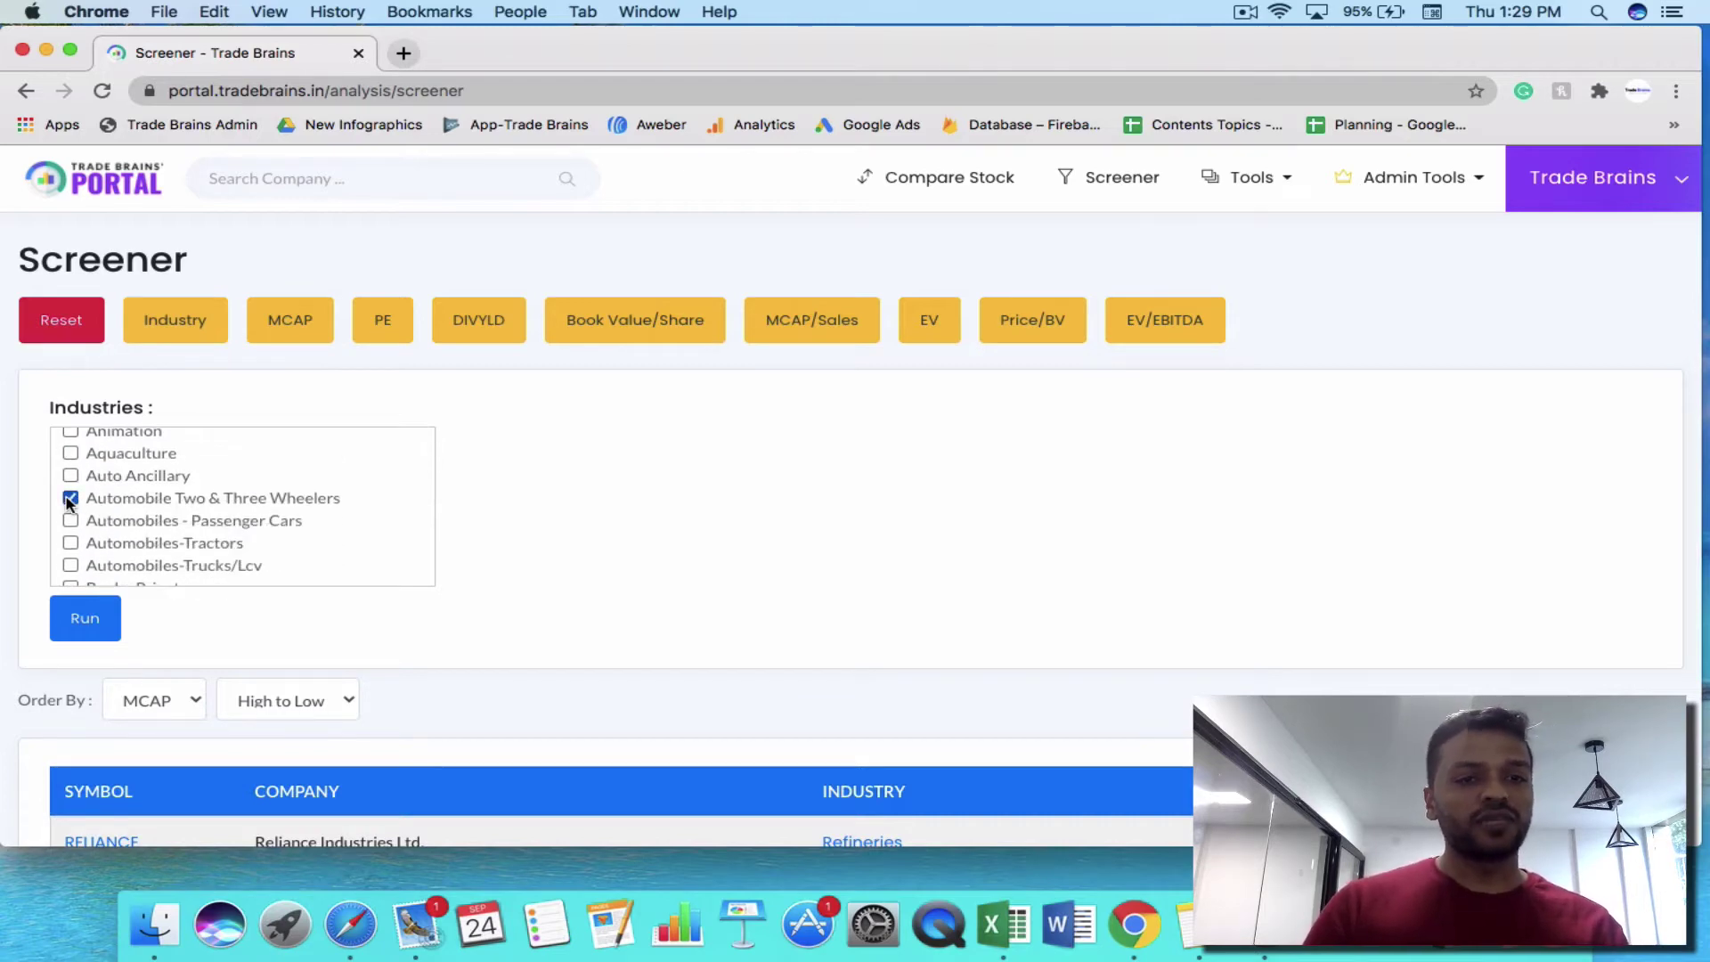
click(81, 627)
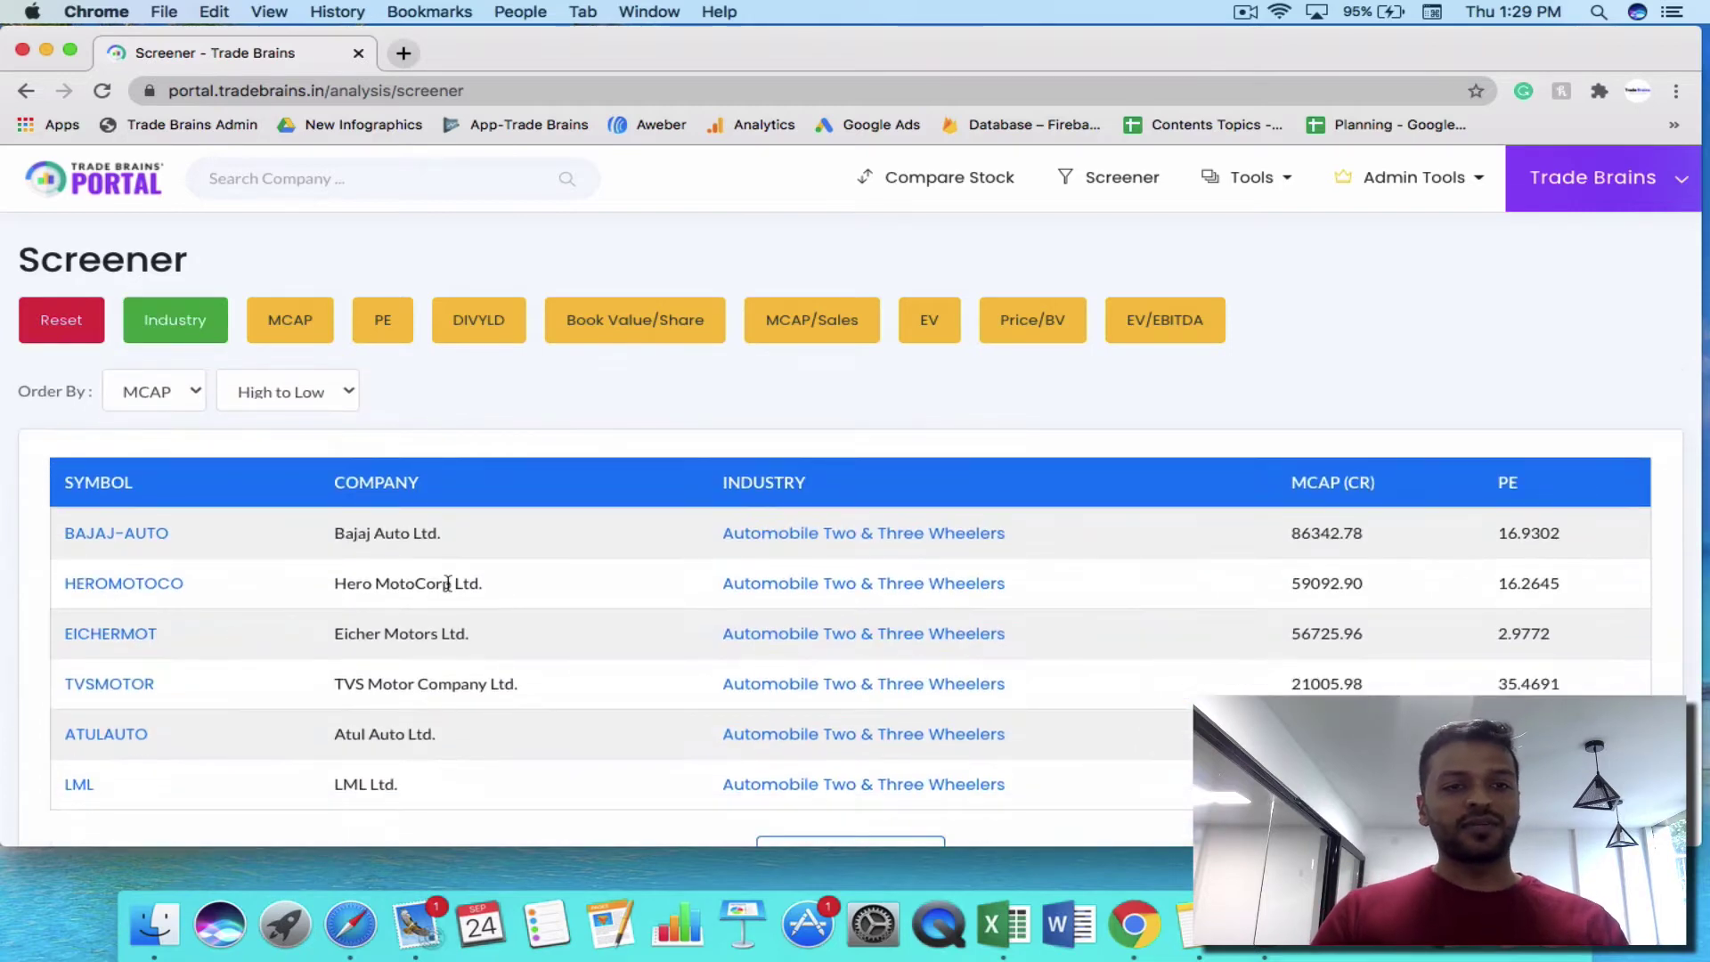
scroll(448, 584, down, 2)
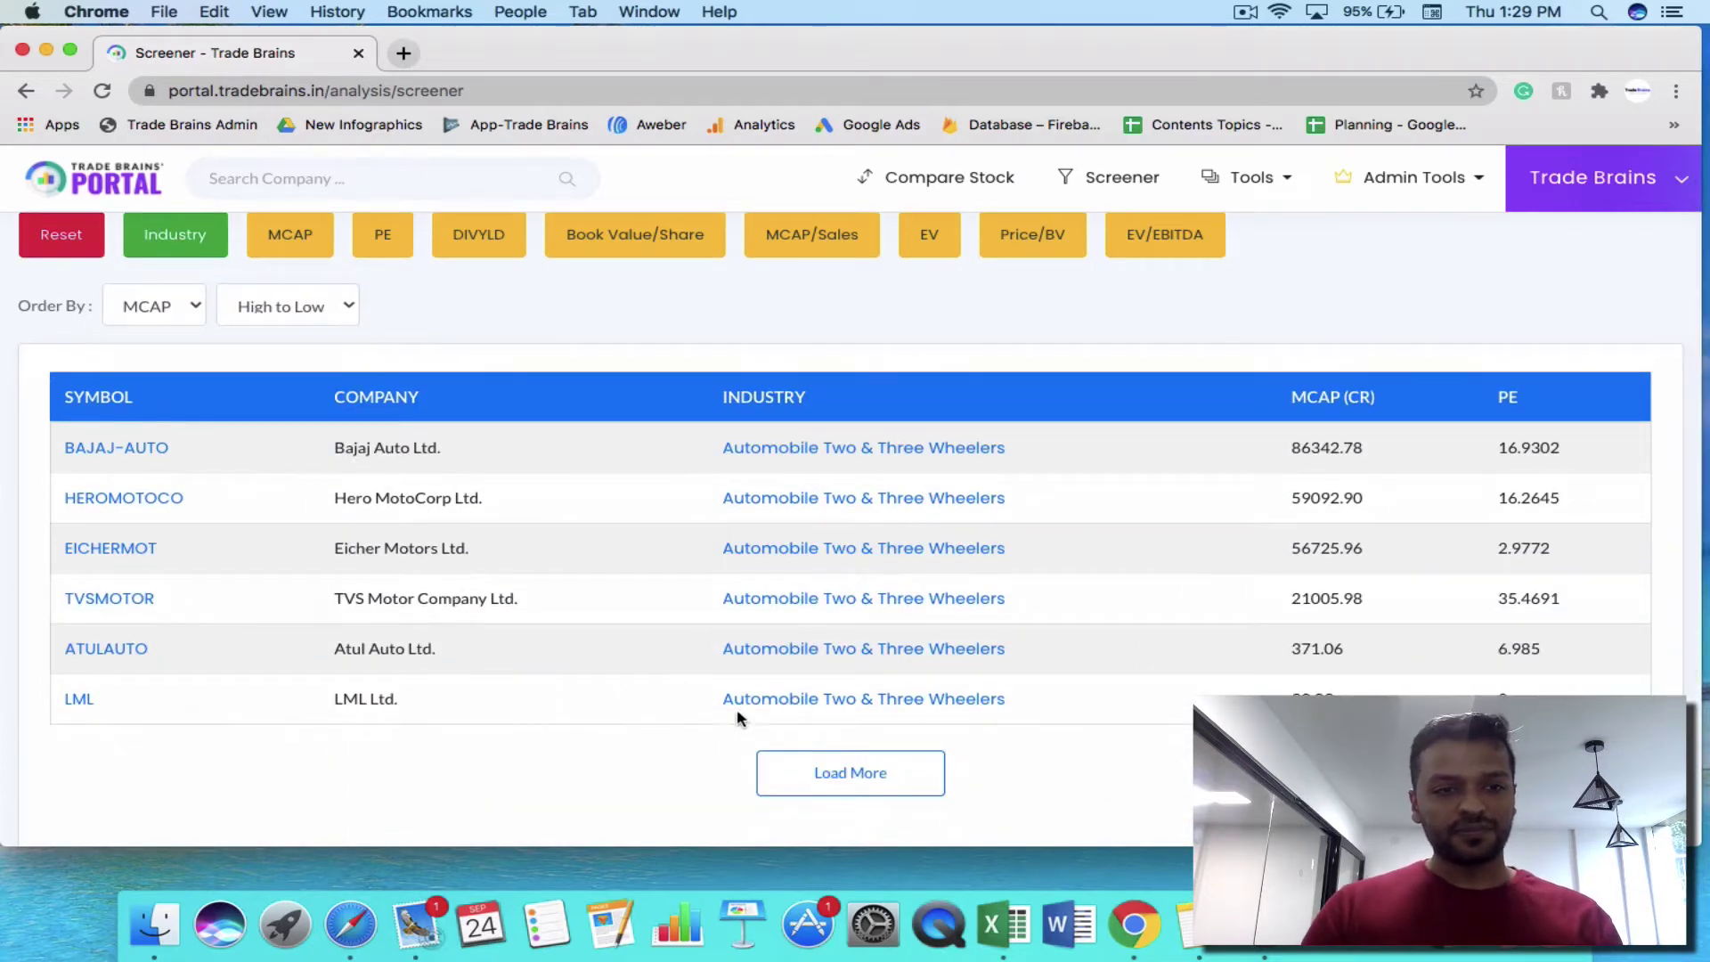
click(808, 770)
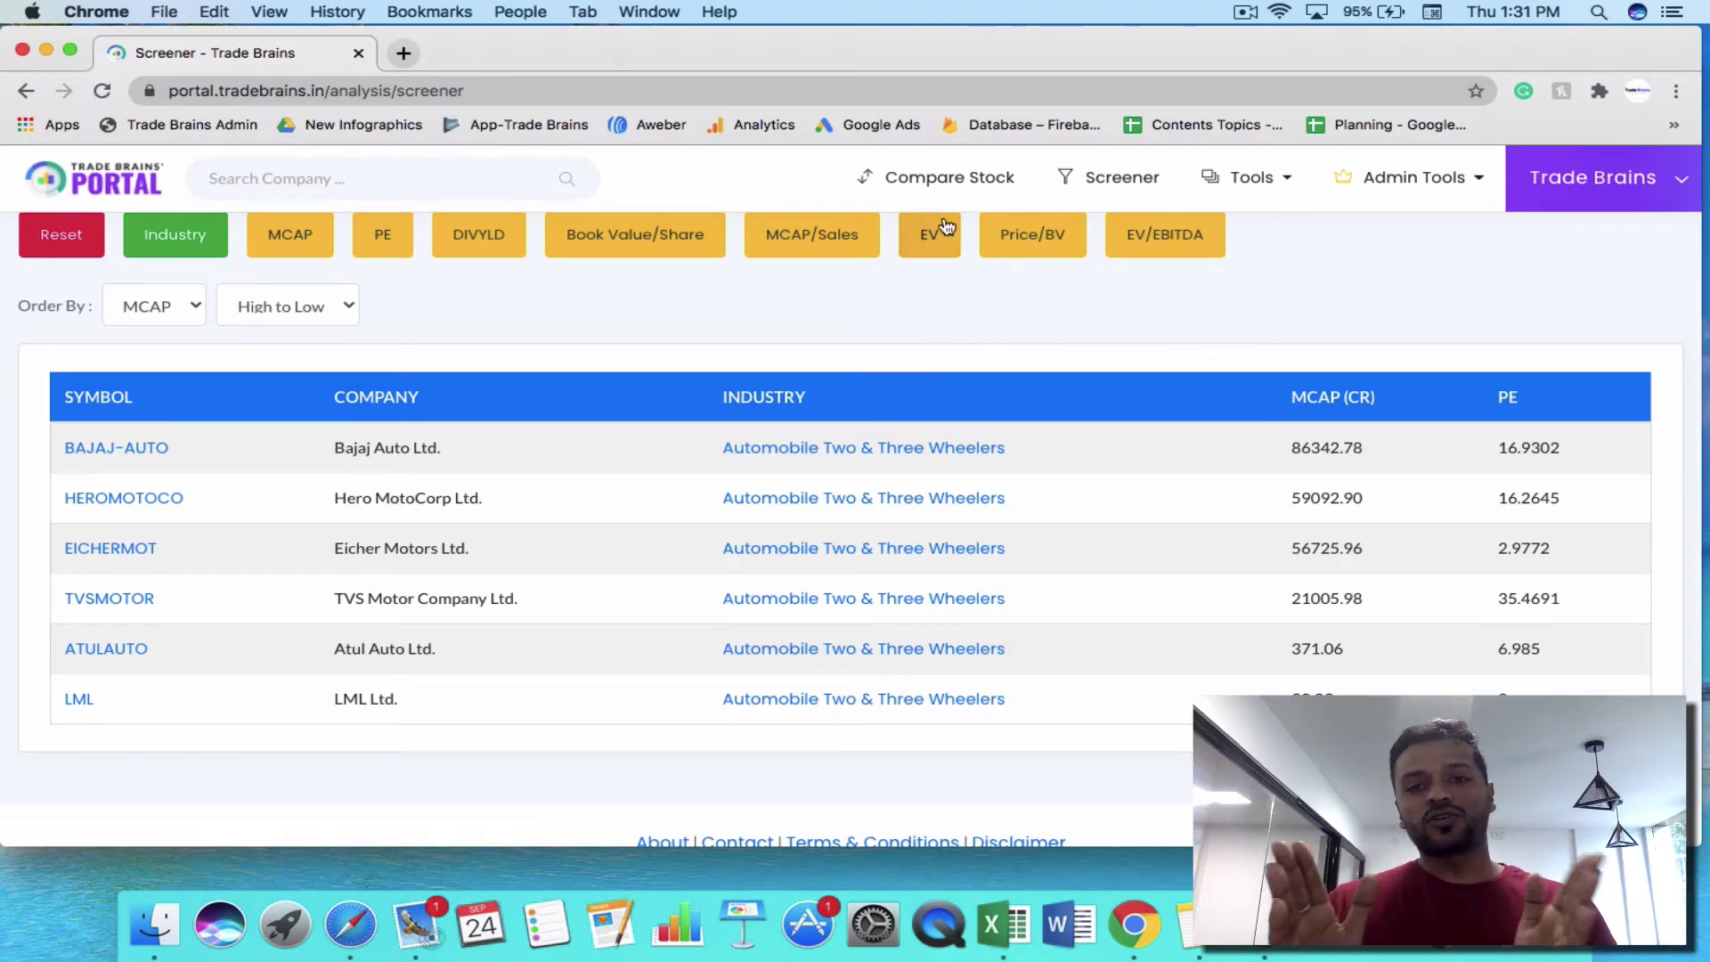
Step: Open the stock comparison page and choose Bajaj Auto Ltd. (BAJAJ-AUTO) as the first stock
click(946, 181)
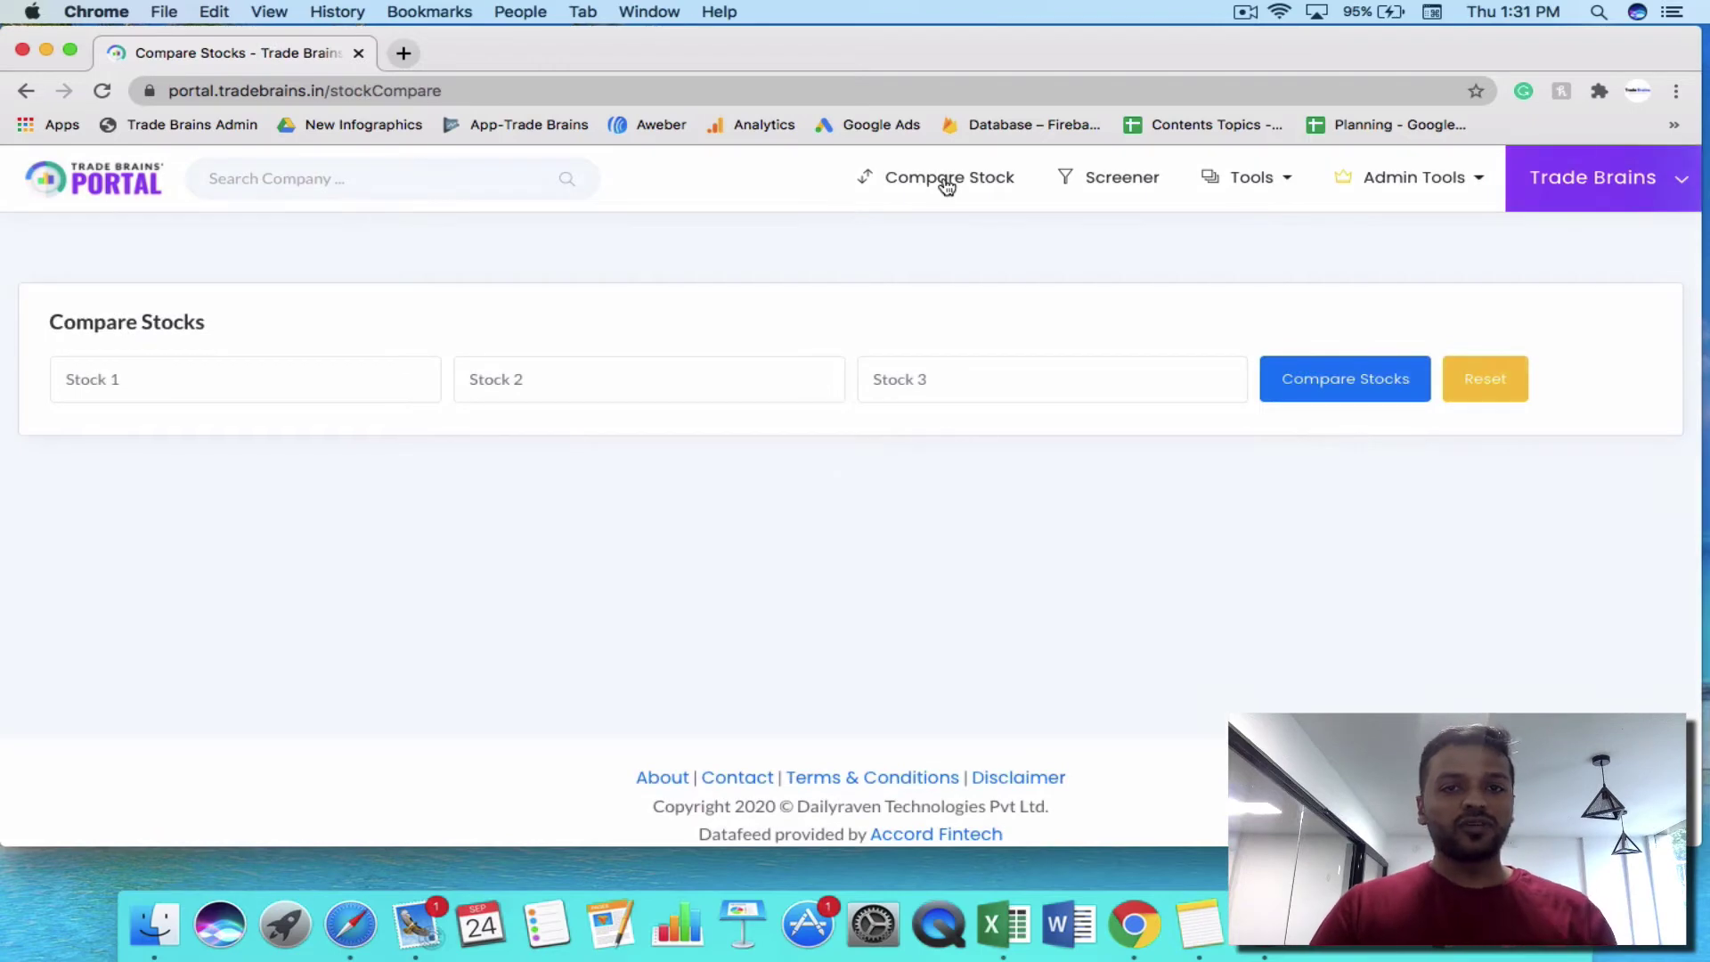
click(351, 379)
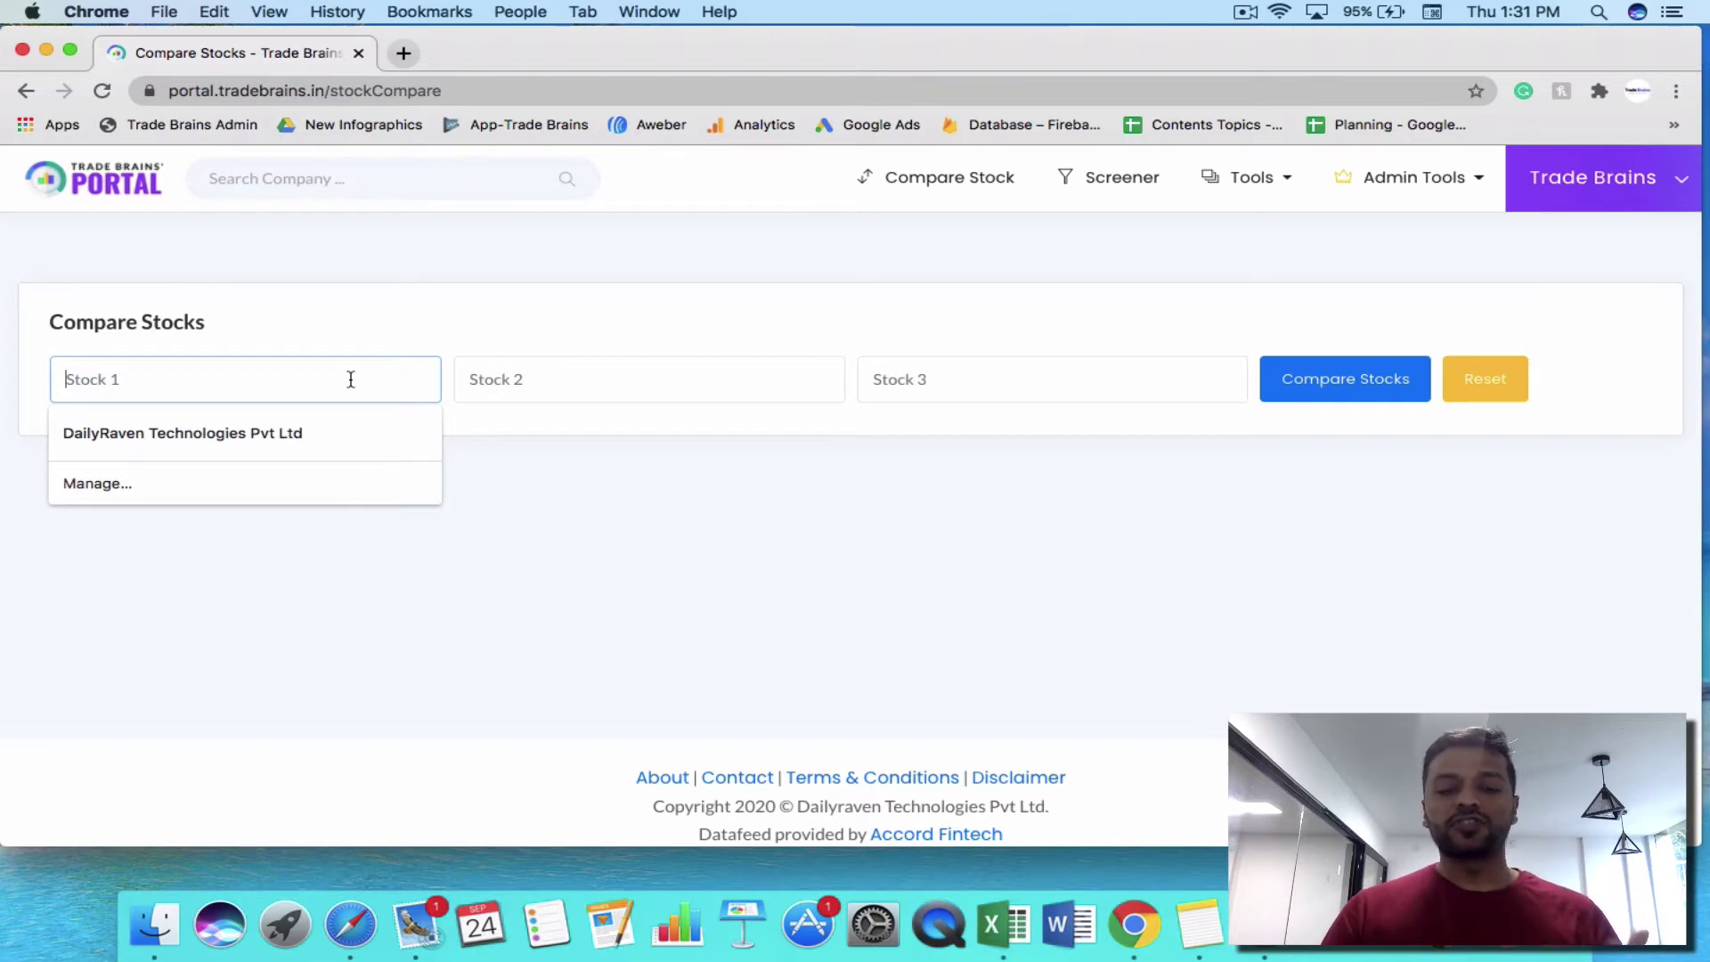
text(bajaj)
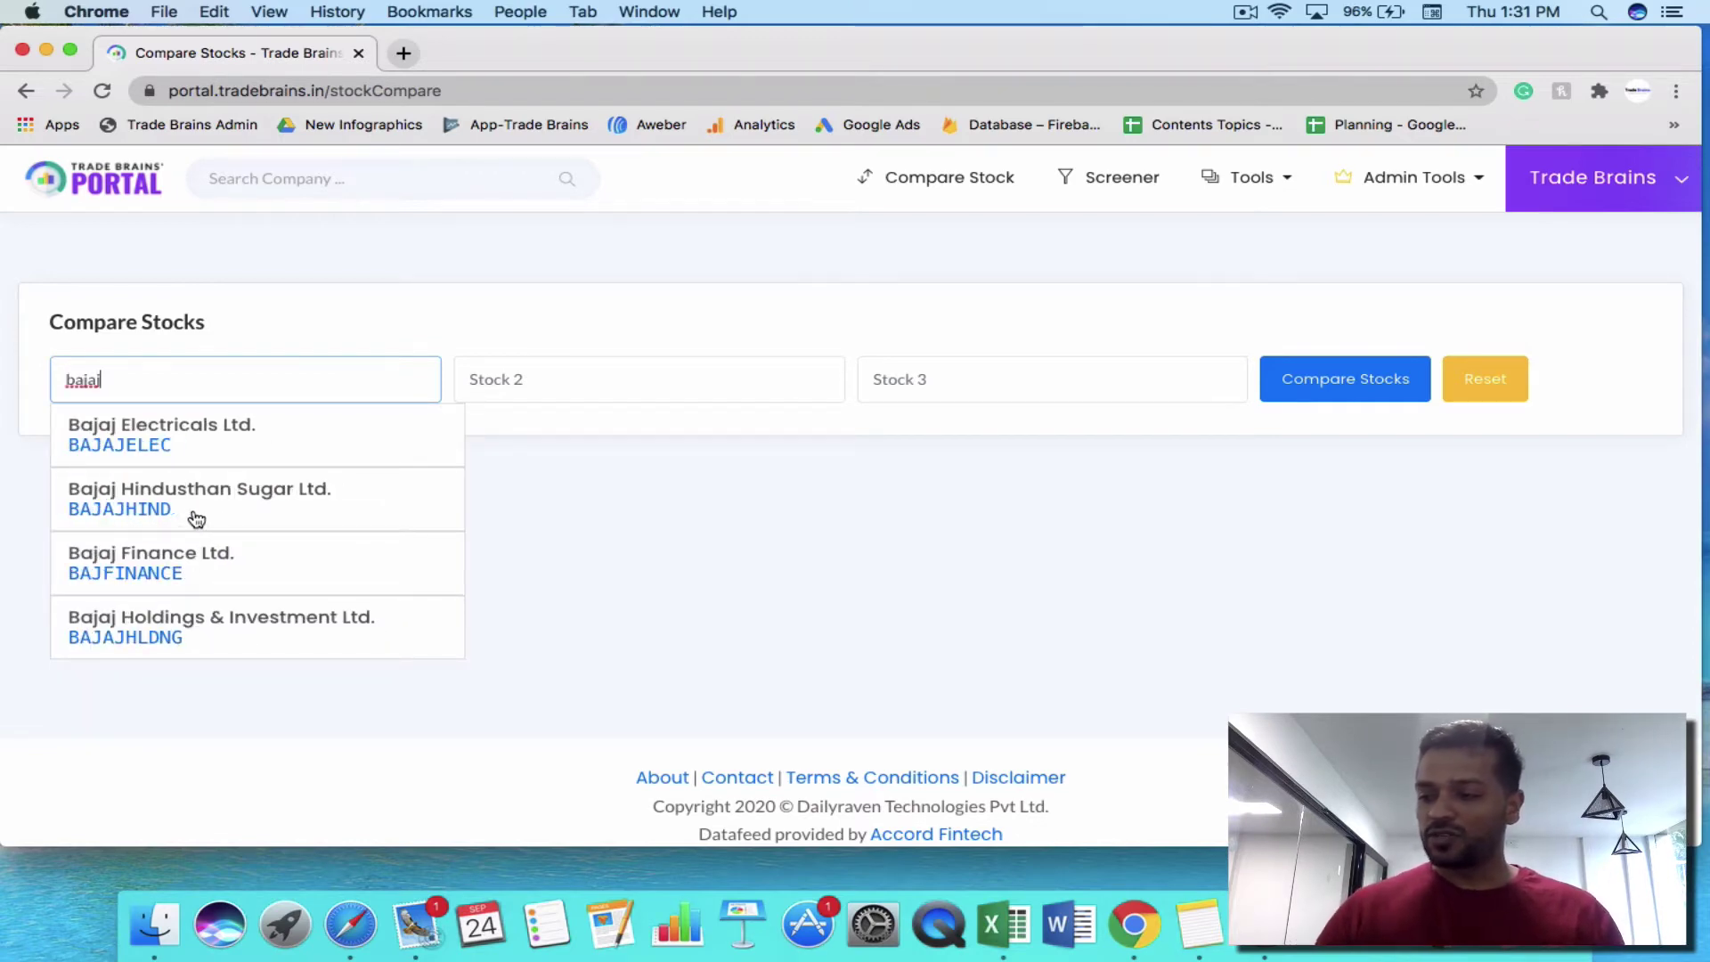
text( a)
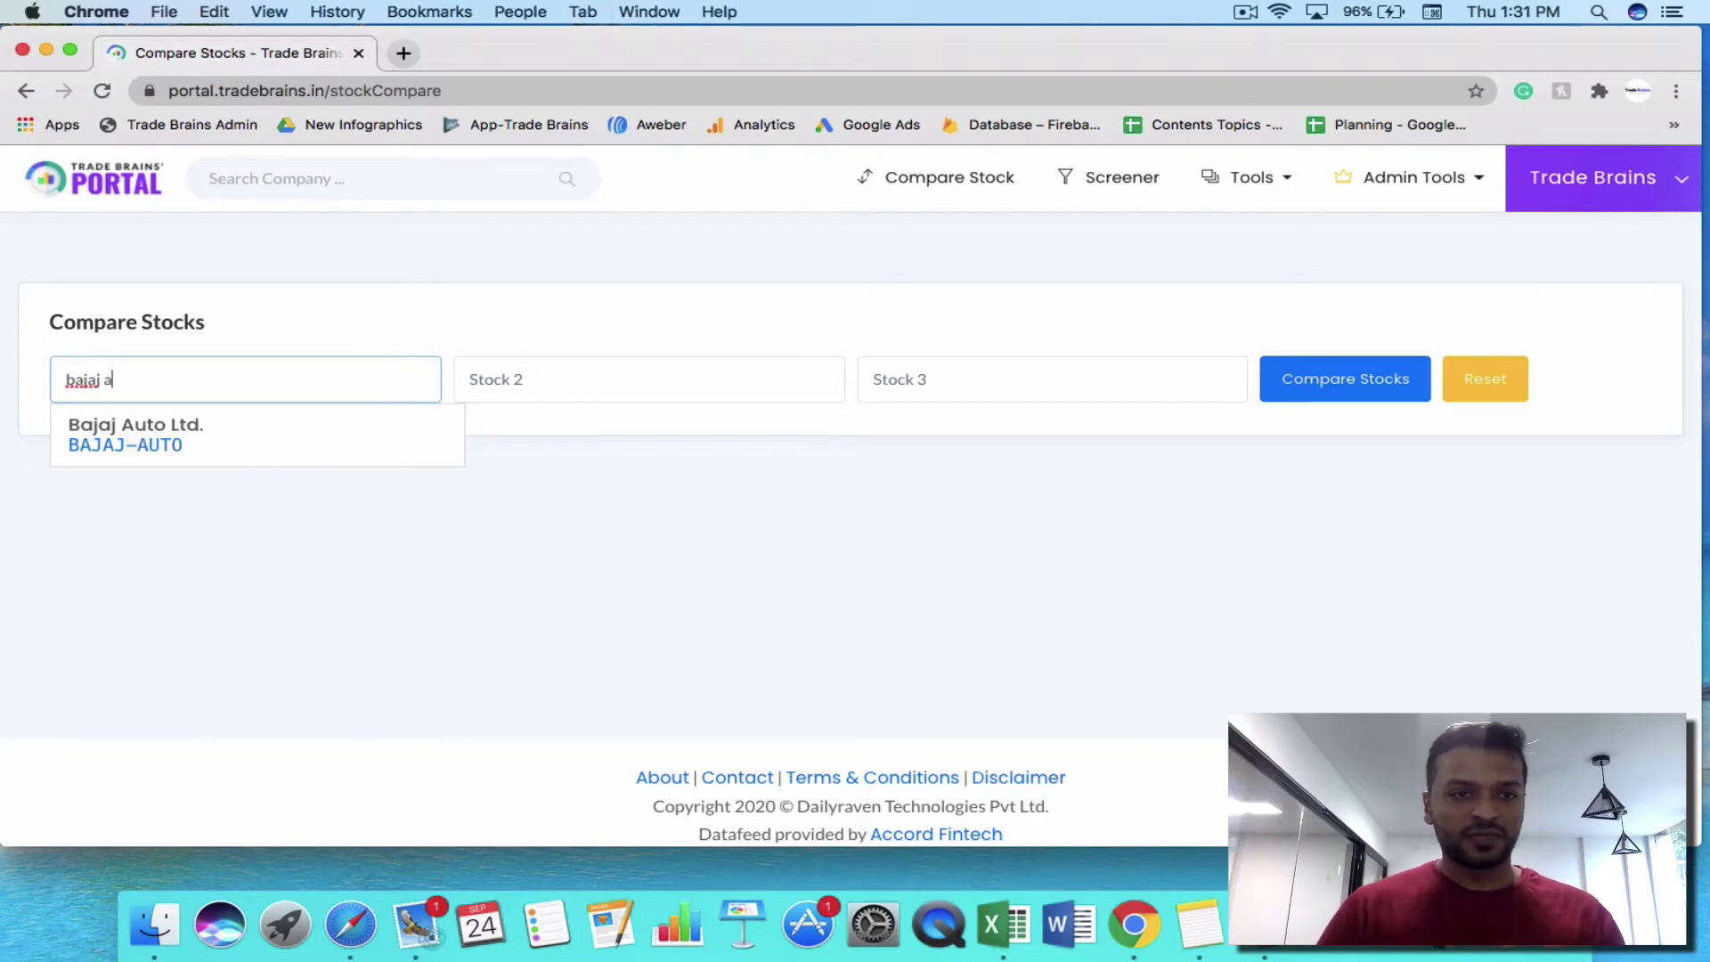
text(u)
click(133, 435)
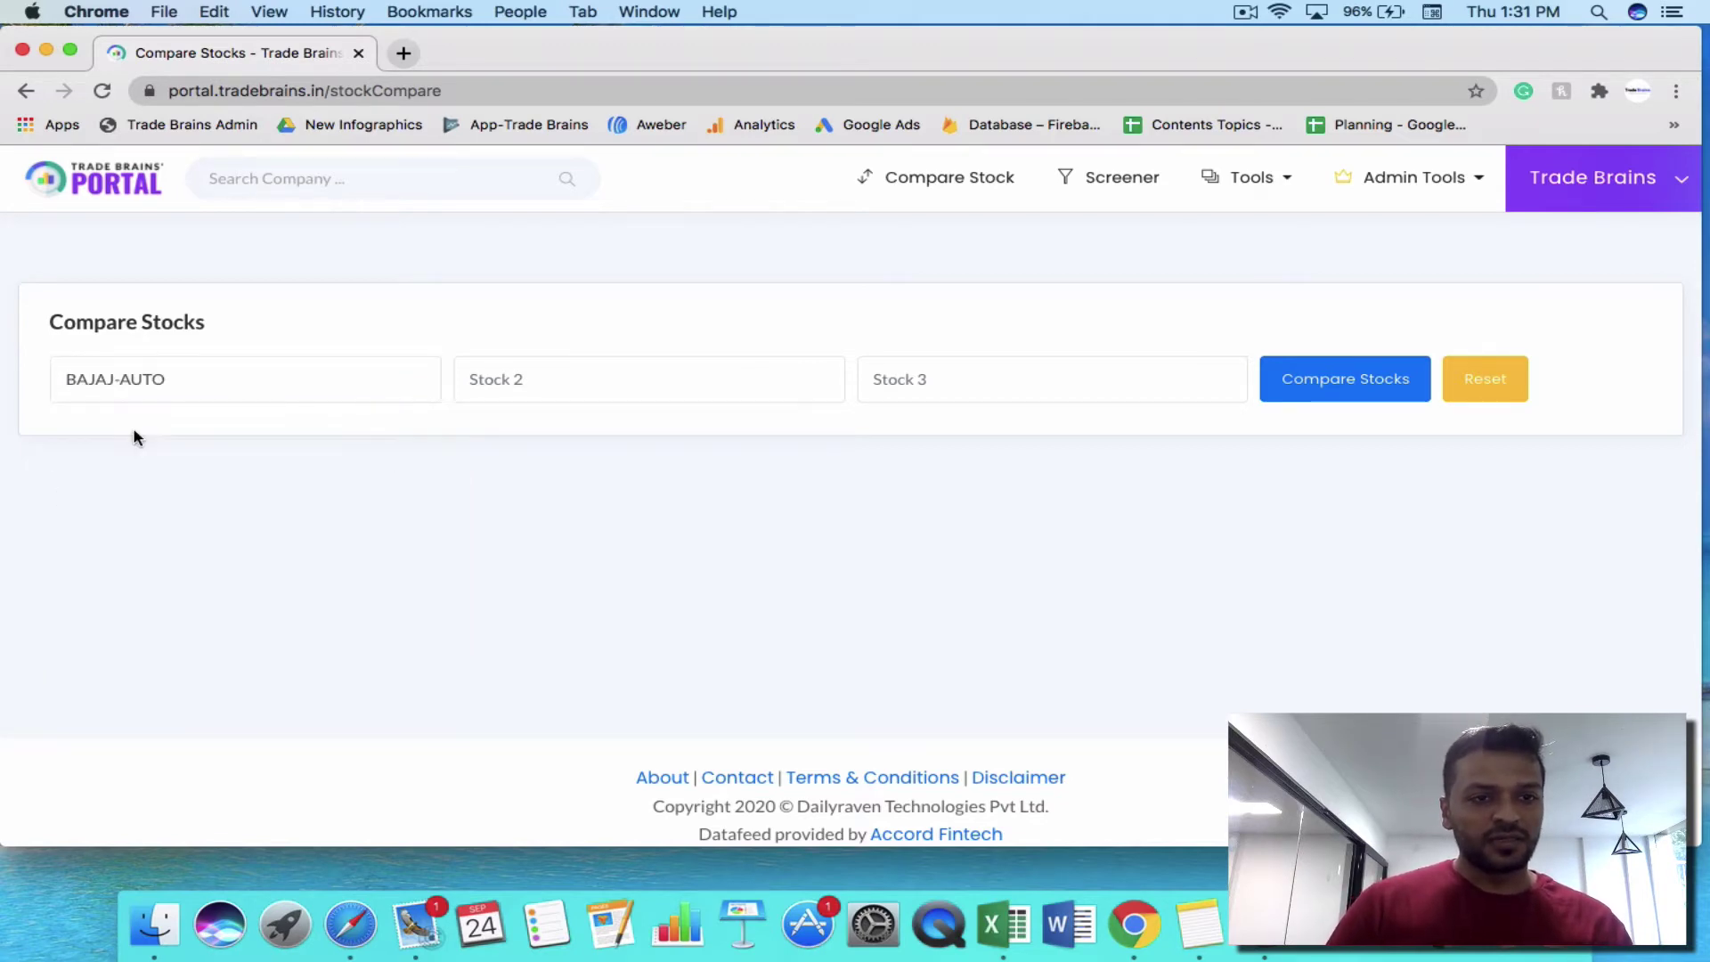
Step: Choose Hero MotoCorp Ltd. (HEROMOTOCO) as the second stock to compare
click(487, 369)
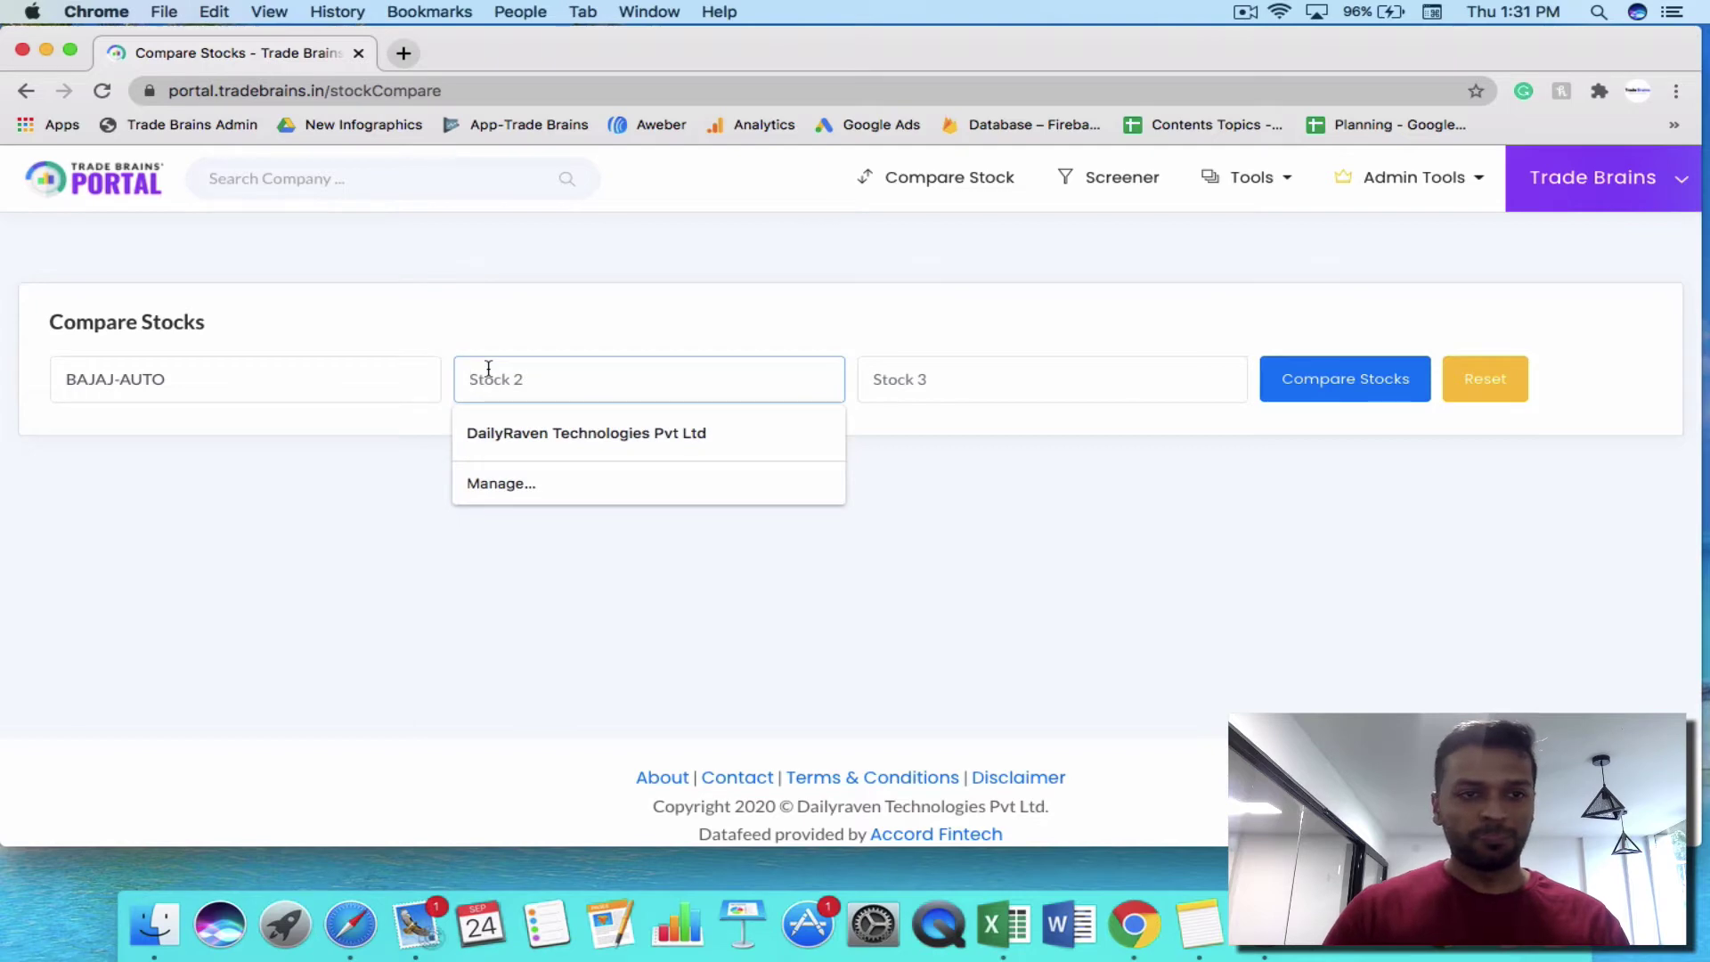
text(hero)
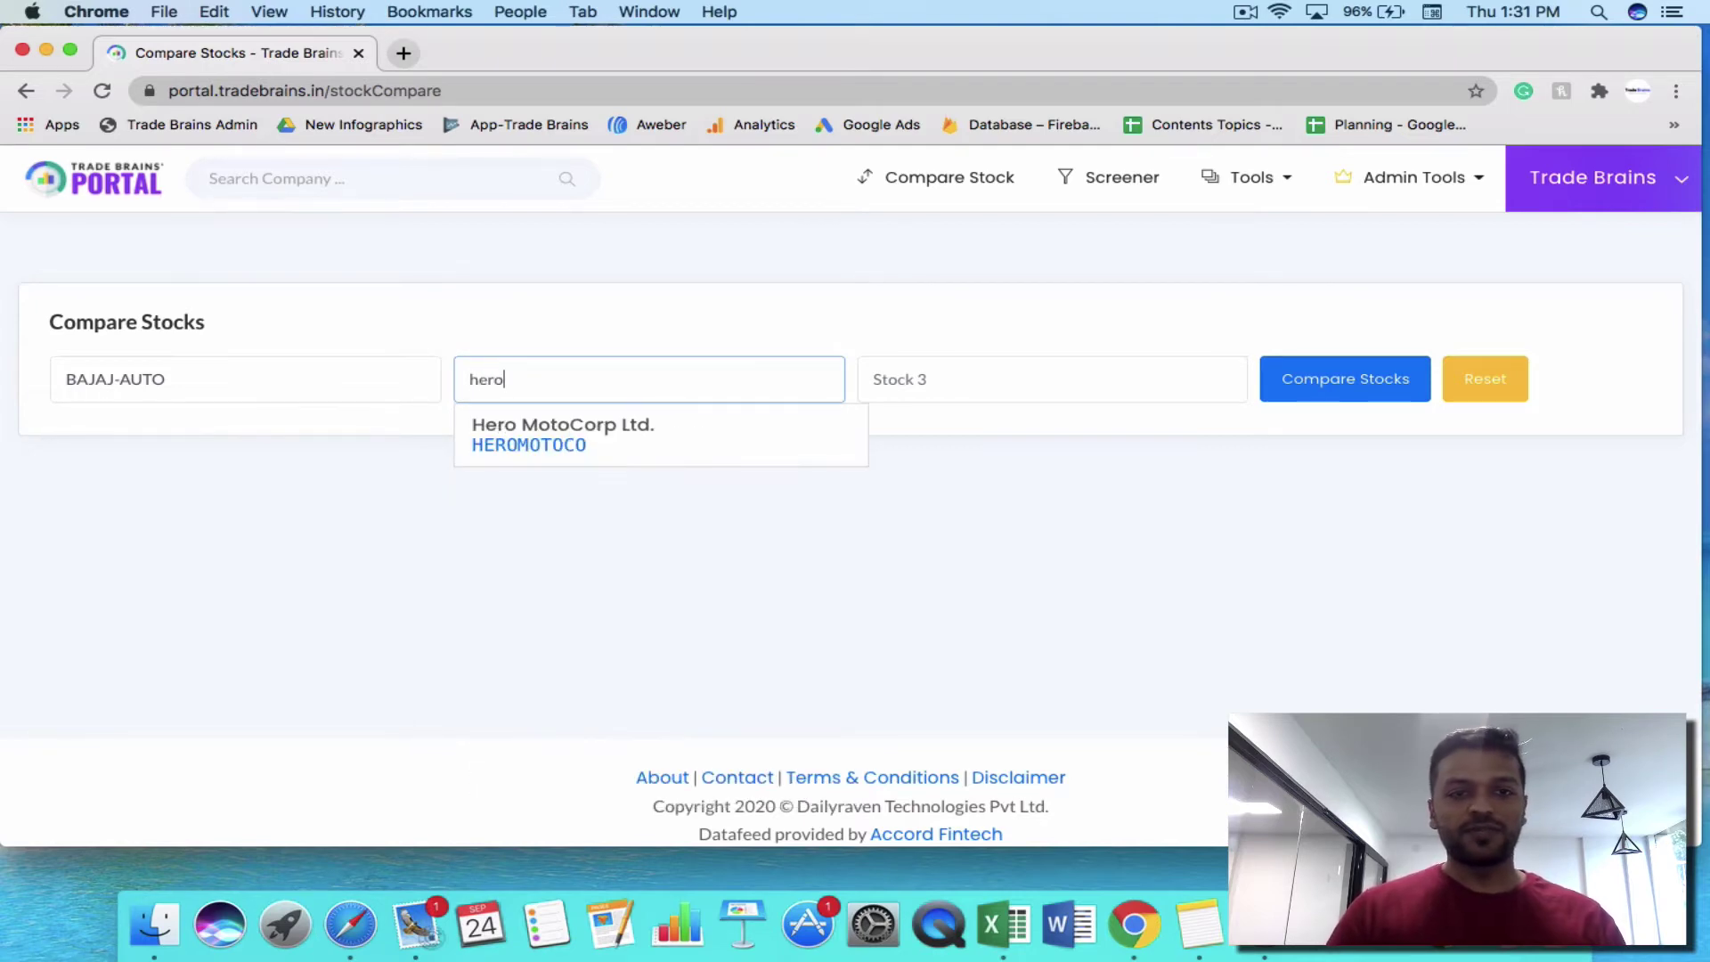
click(521, 435)
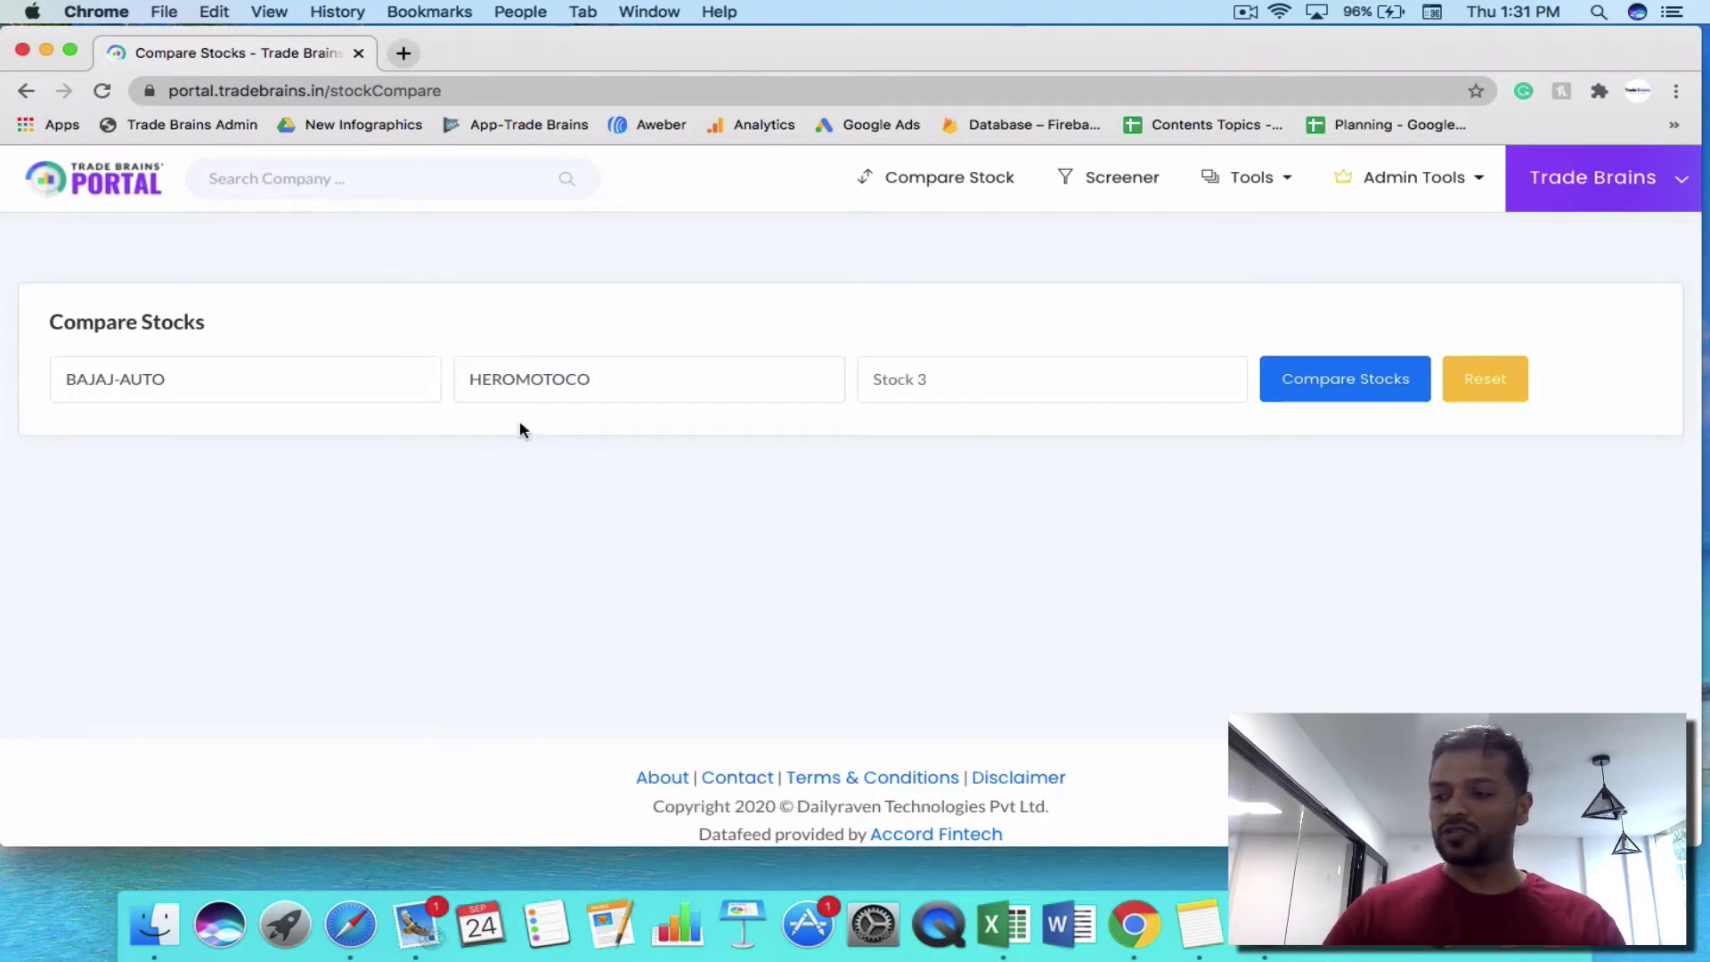
Step: Choose TVS Motor Company Ltd. (TVSMOTOR) as the third stock and run the comparison
click(901, 390)
text(tv)
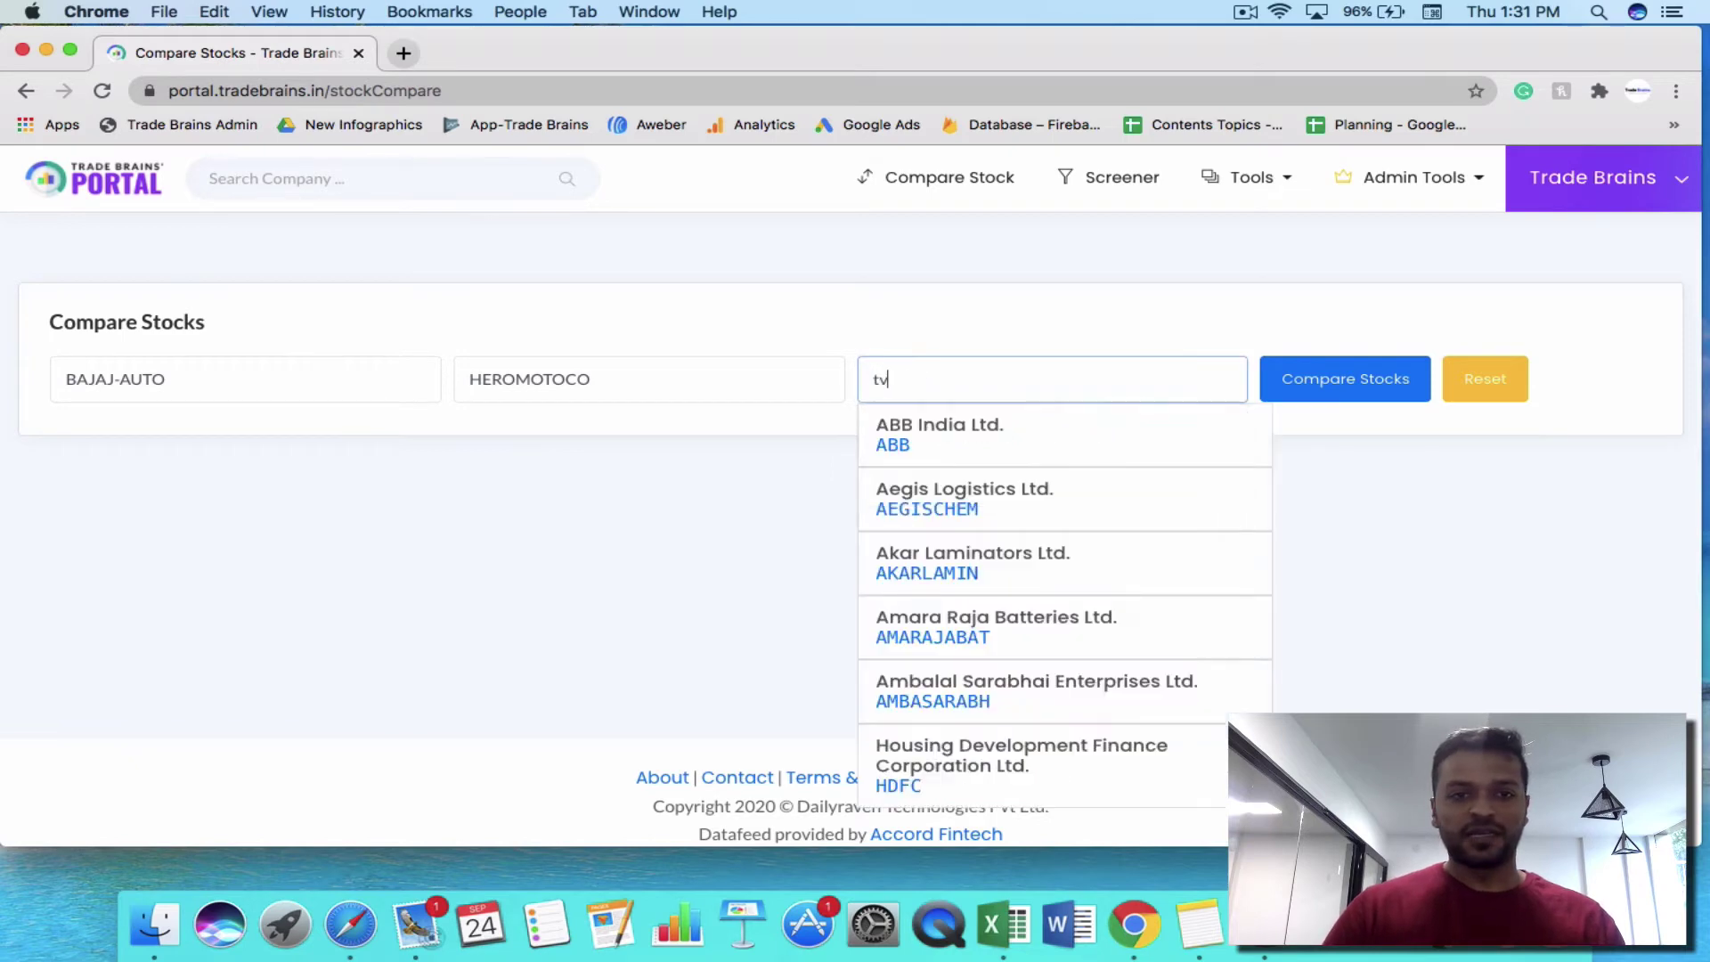
text(s)
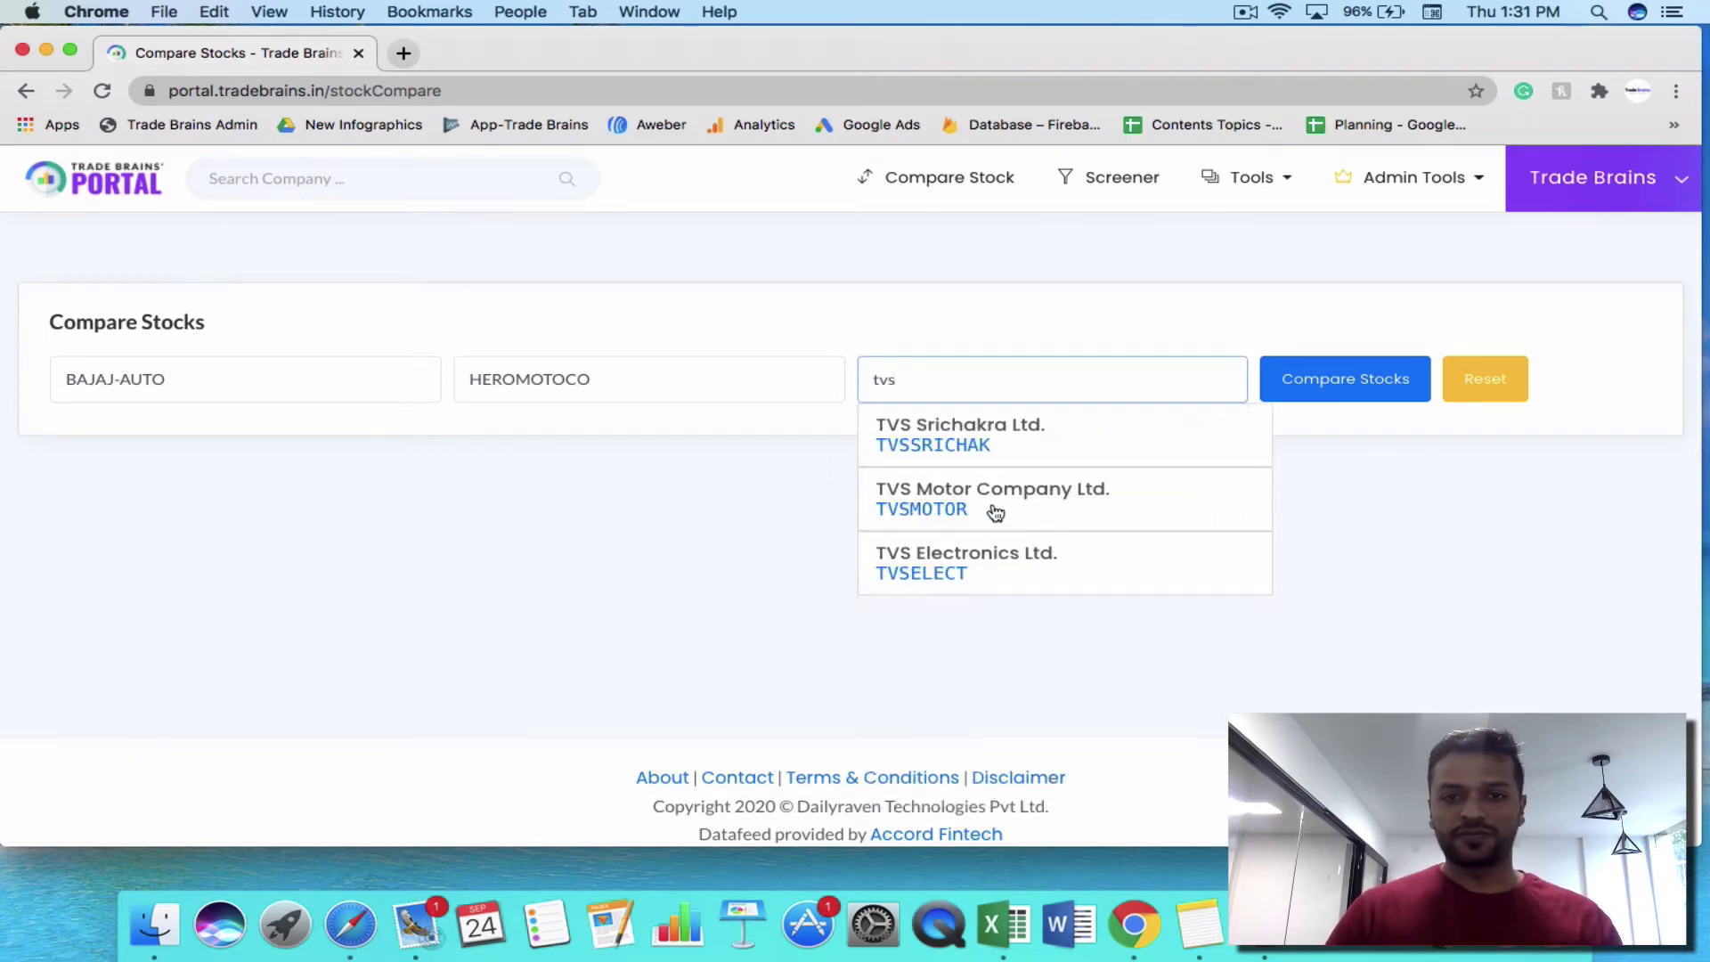
click(953, 492)
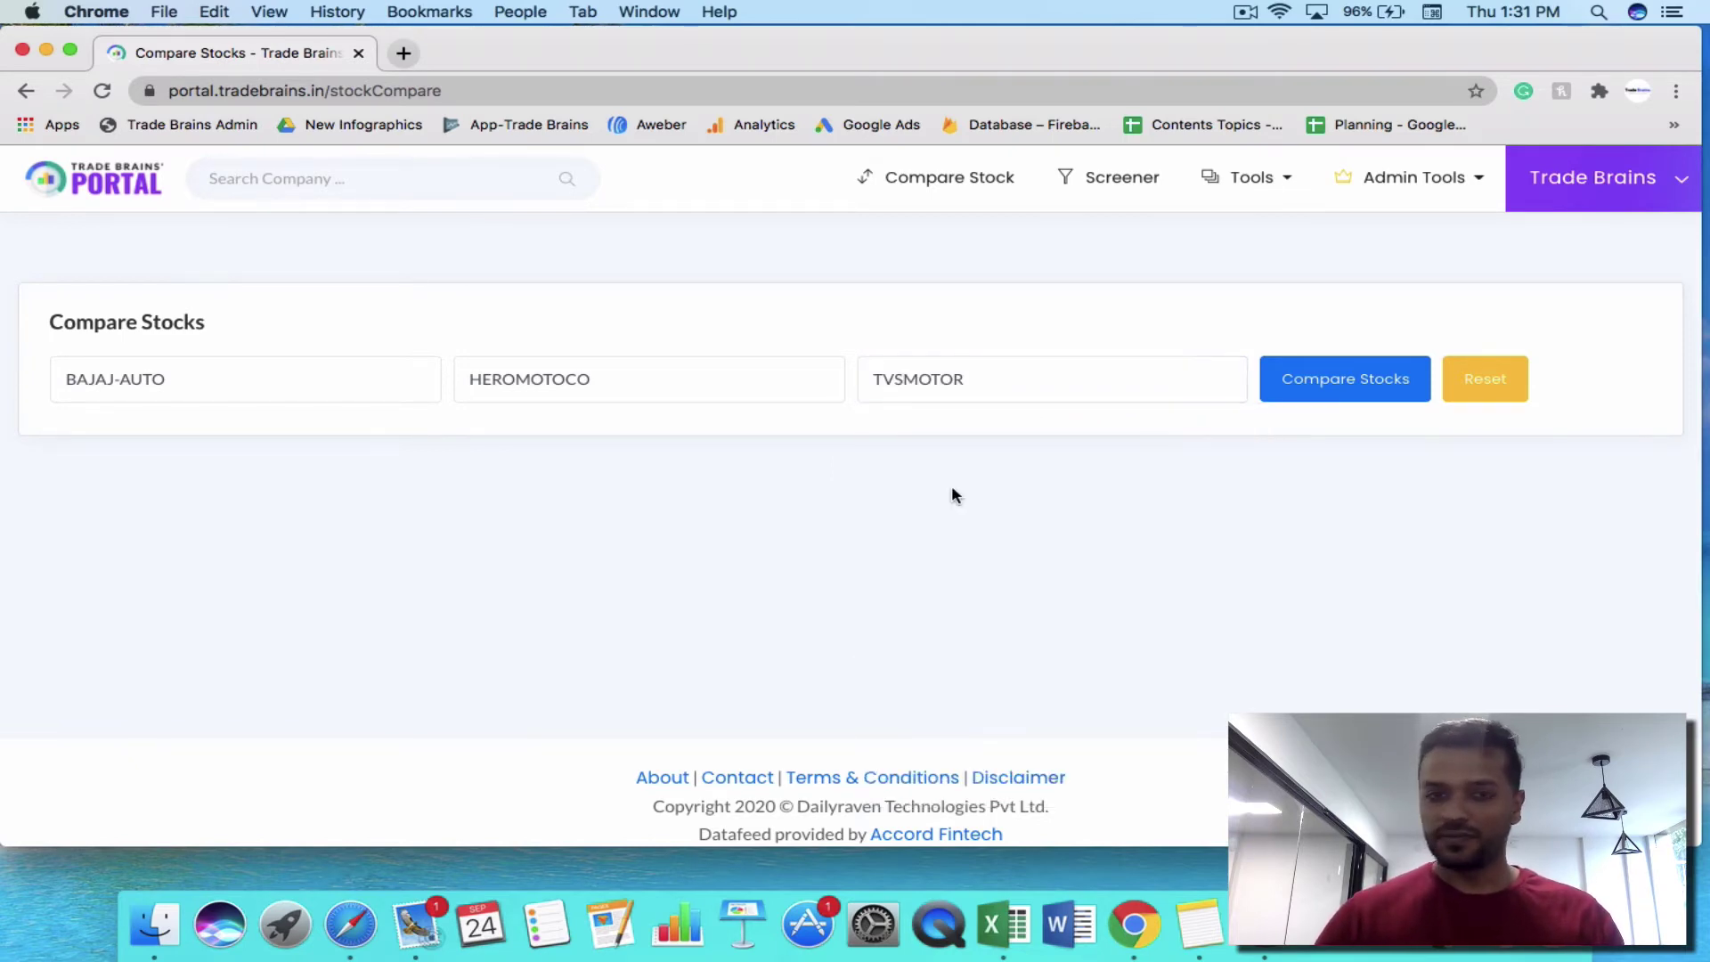
click(1298, 402)
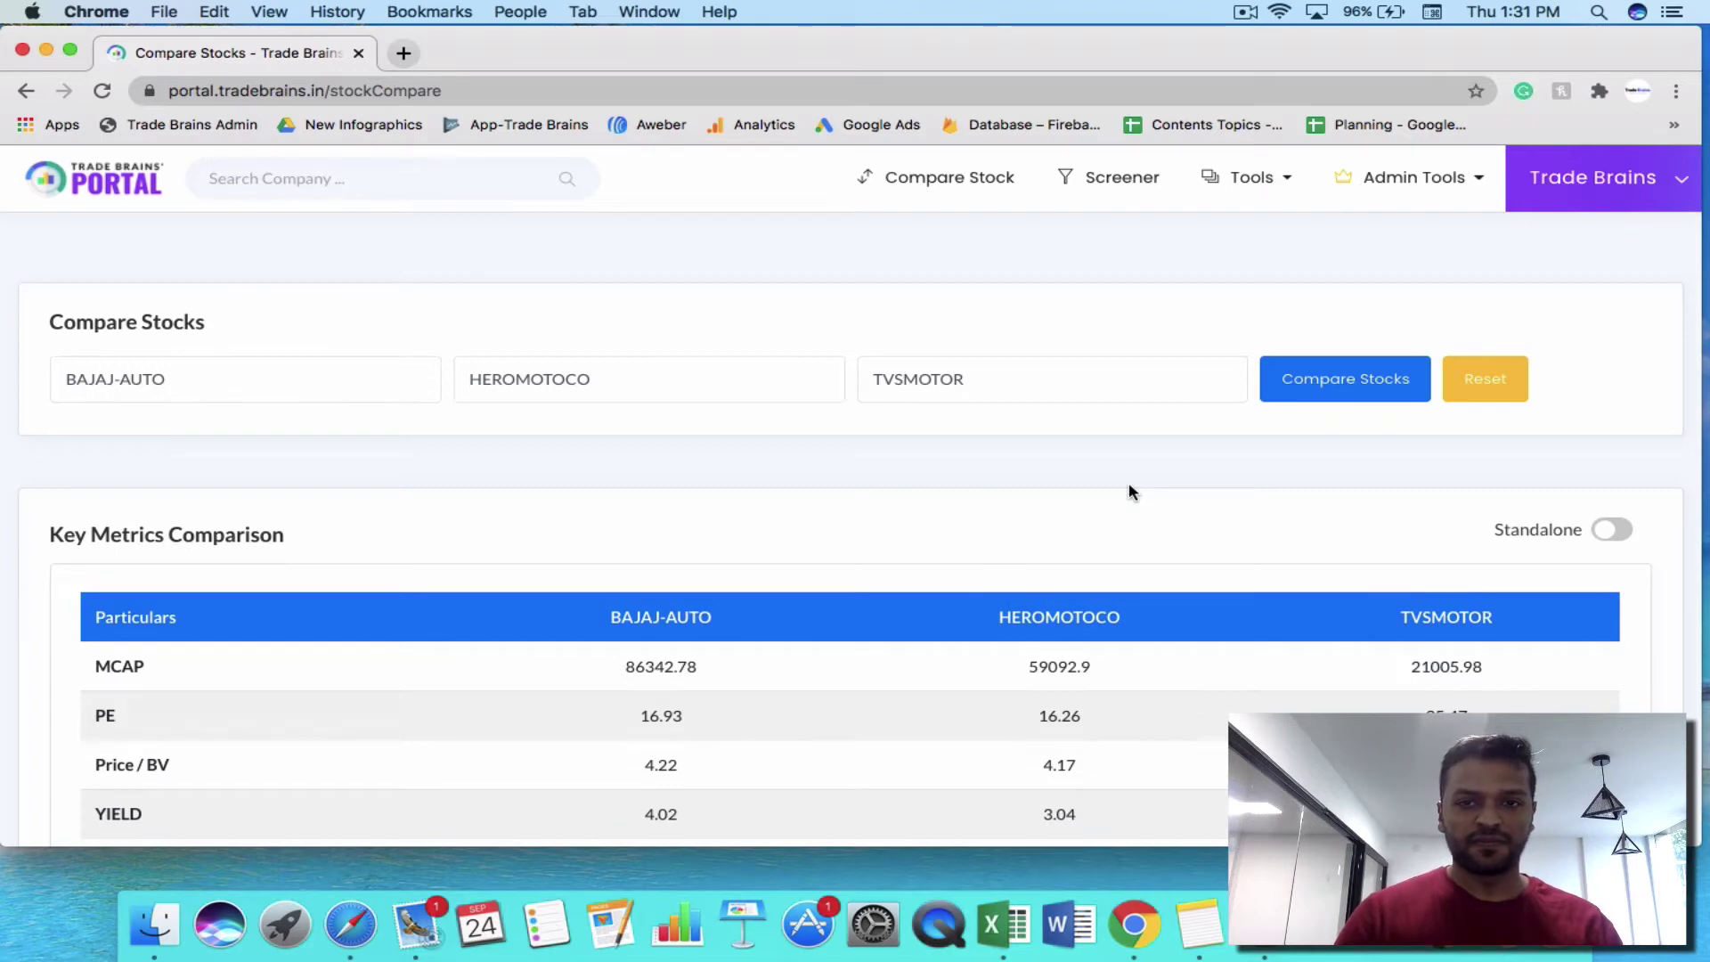
Step: Skim the whole comparison of the three stocks, including the key metrics, yearly charts and detailed ratio tables
scroll(1129, 485, down, 5)
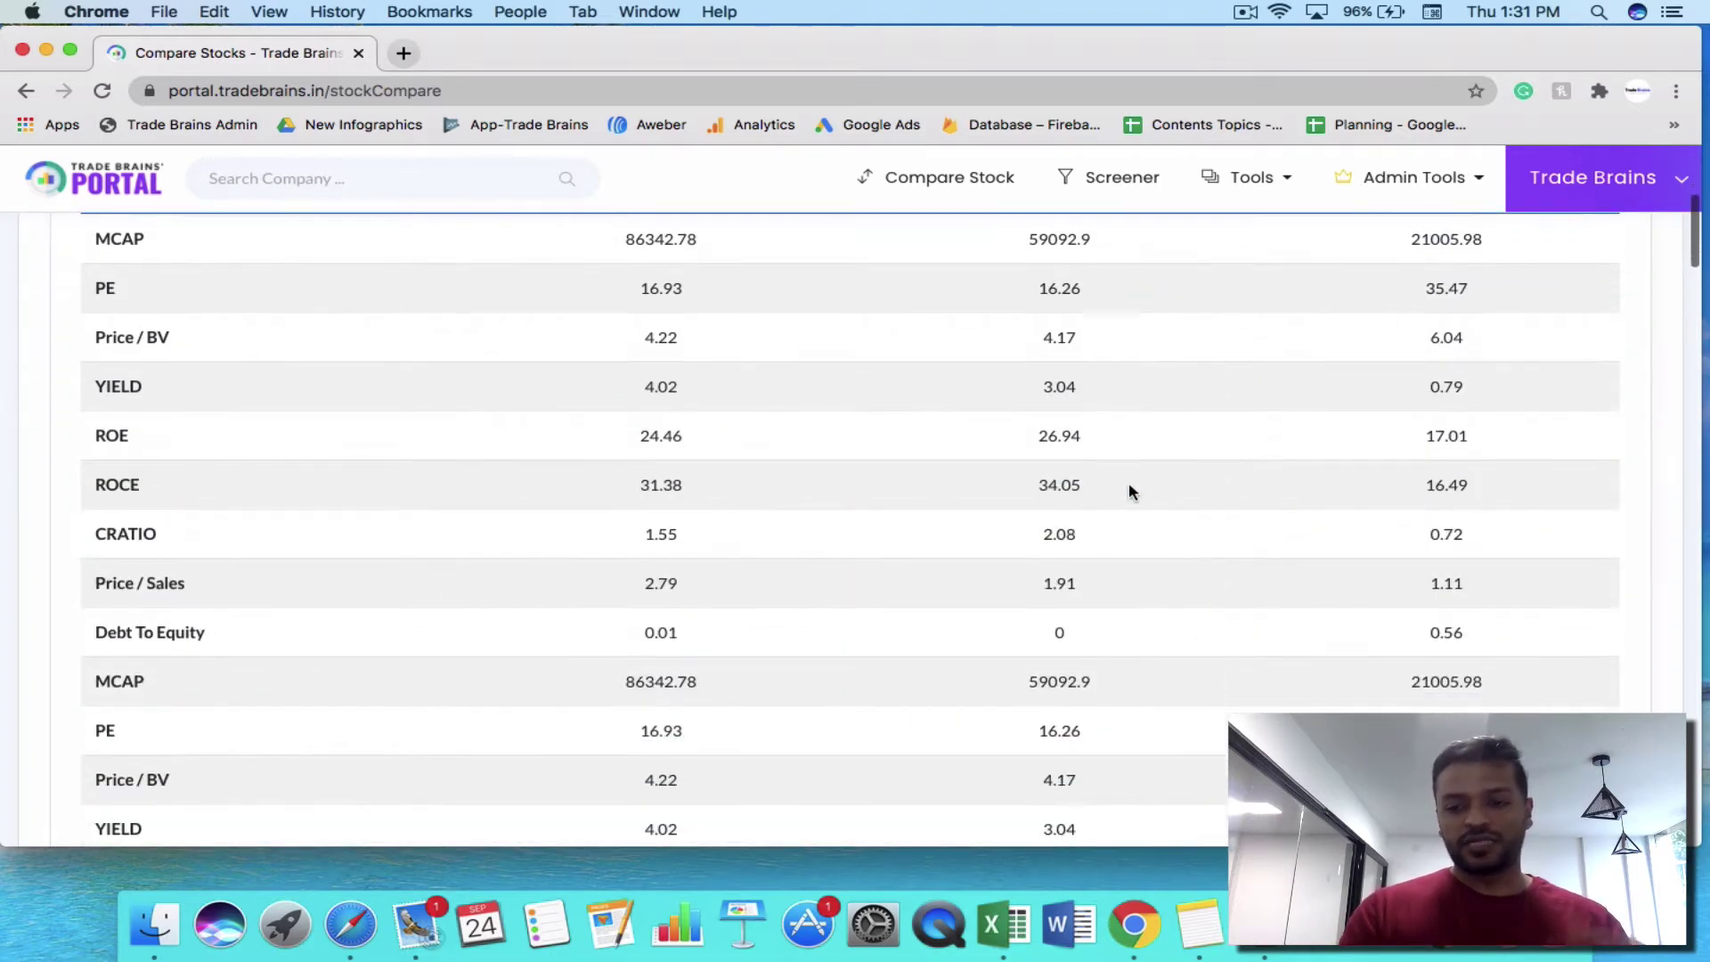
scroll(1129, 488, down, 10)
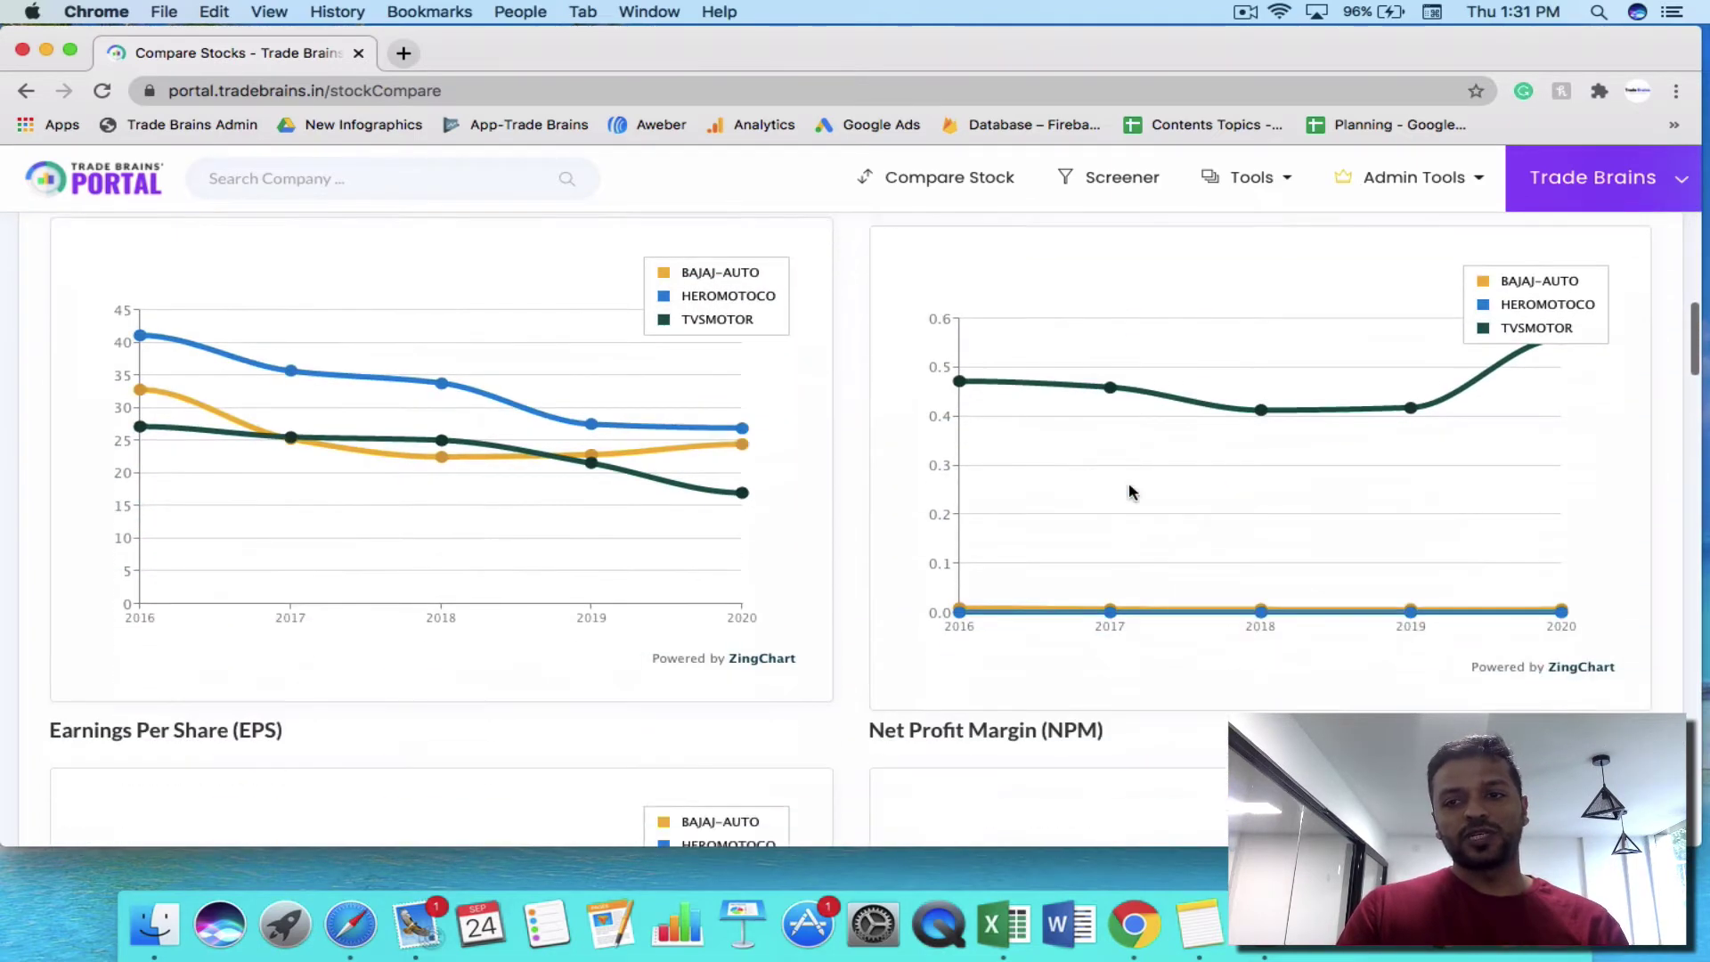
scroll(1130, 492, down, 12)
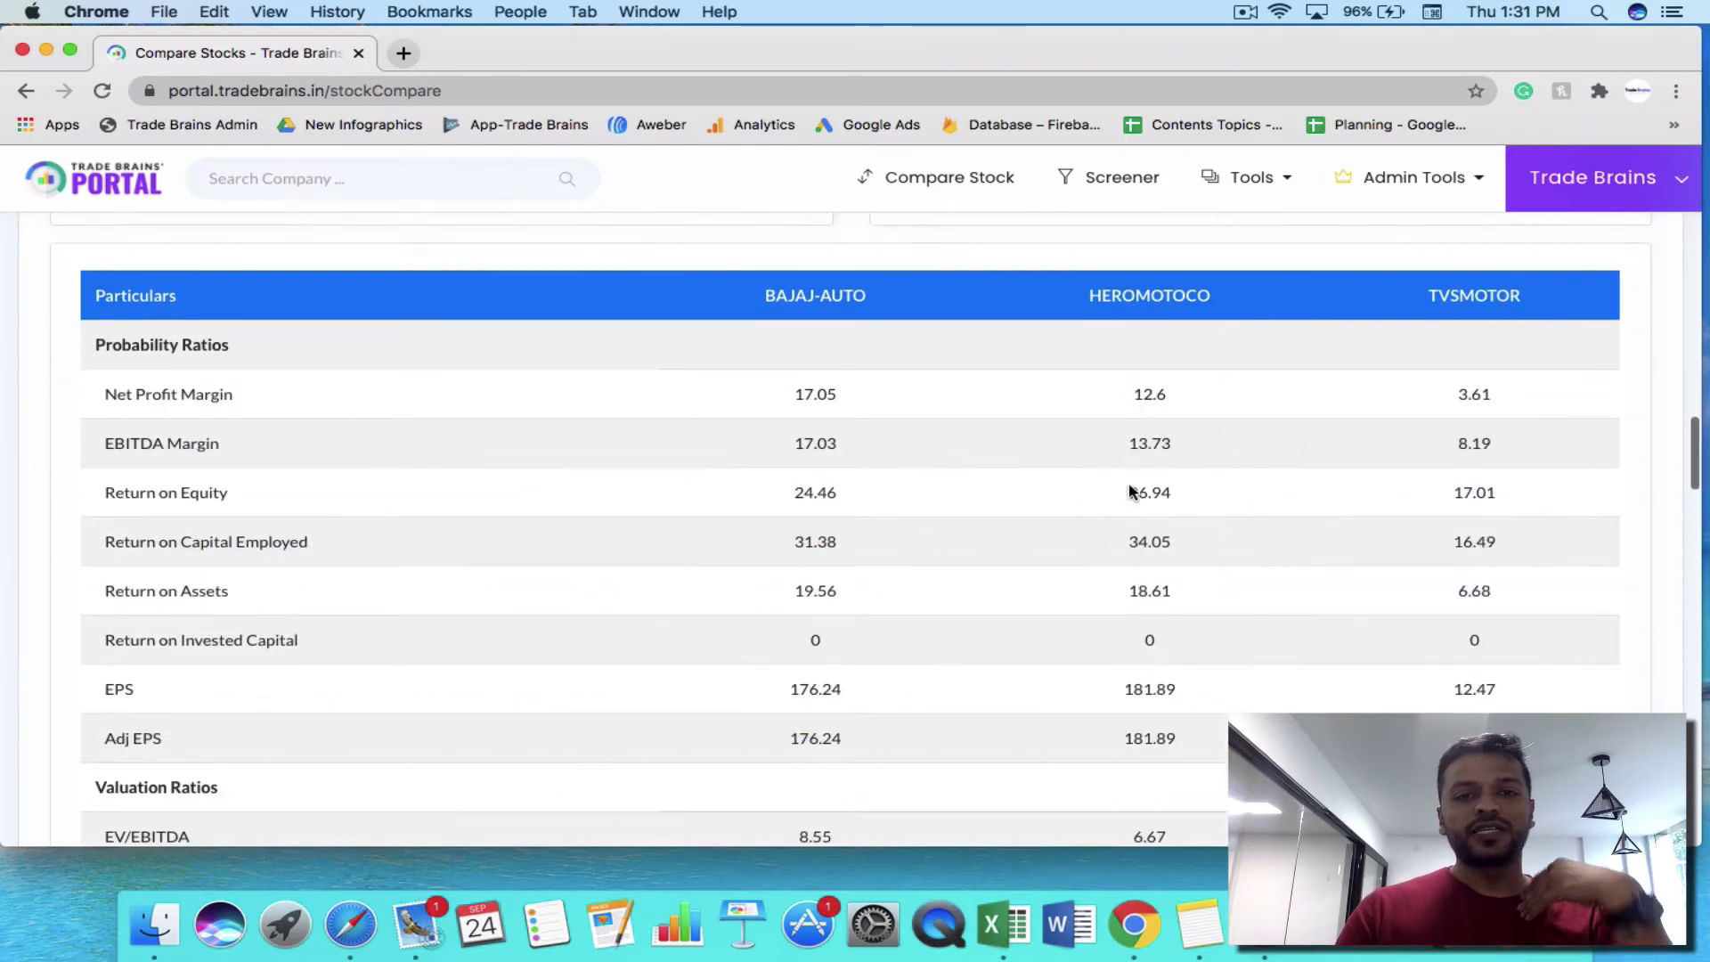
scroll(1129, 490, down, 5)
scroll(1131, 492, down, 4)
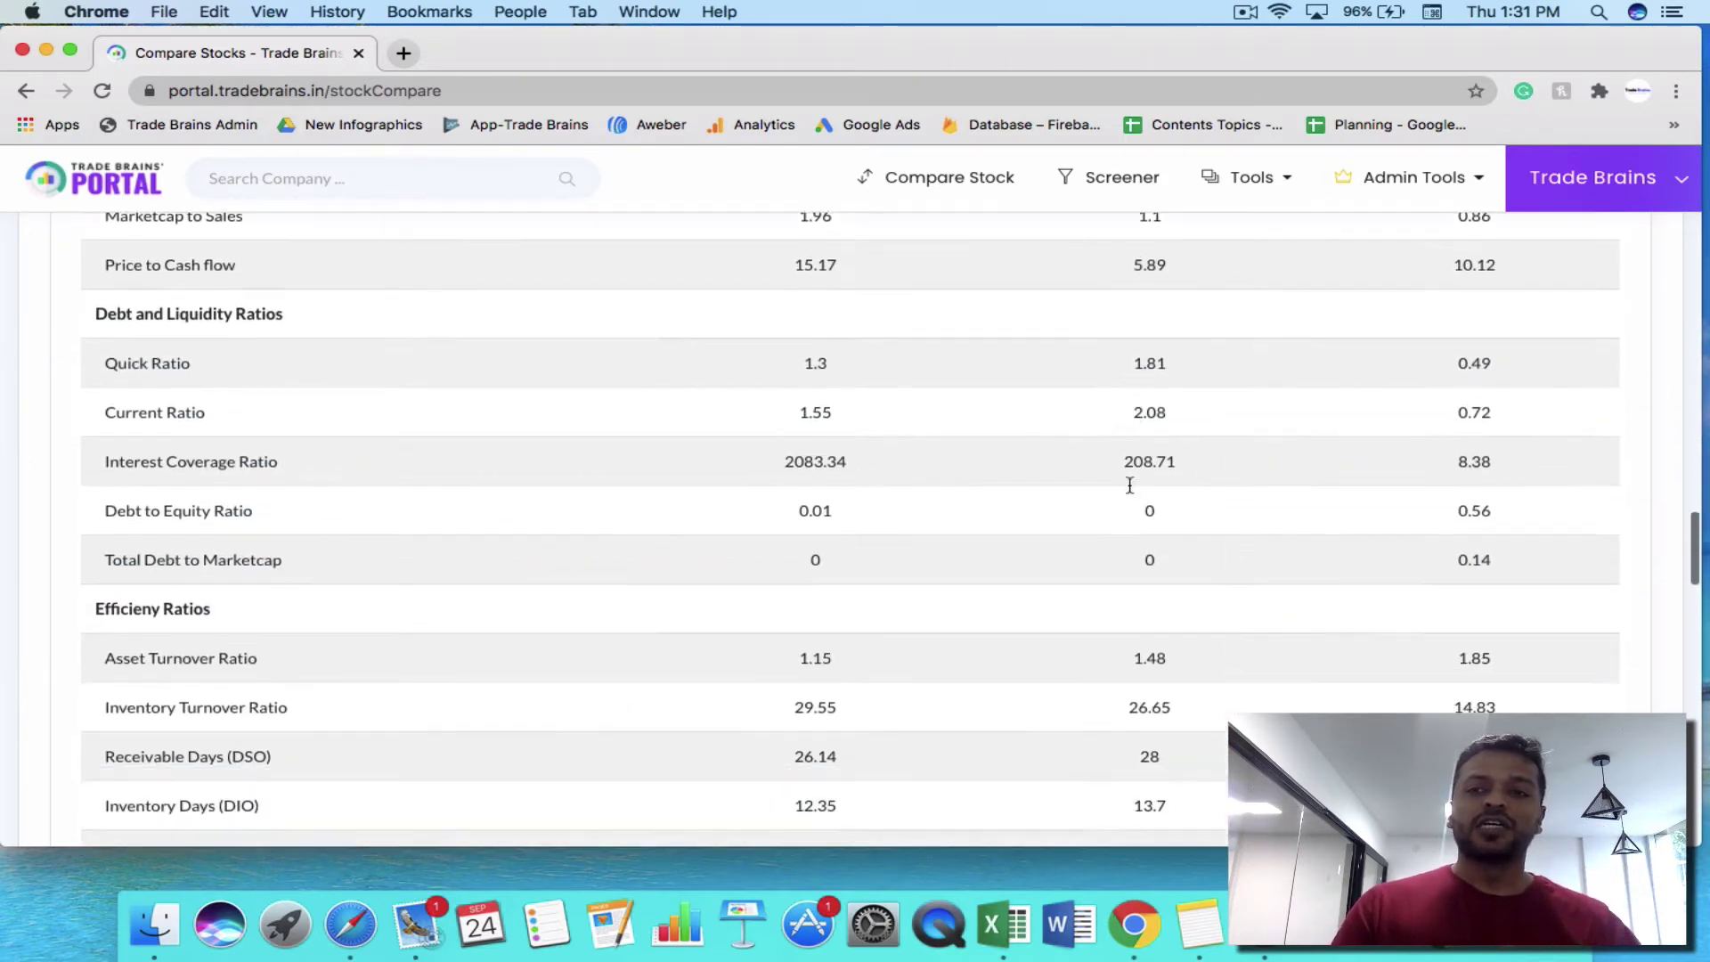
scroll(1132, 491, up, 2)
scroll(1130, 490, up, 10)
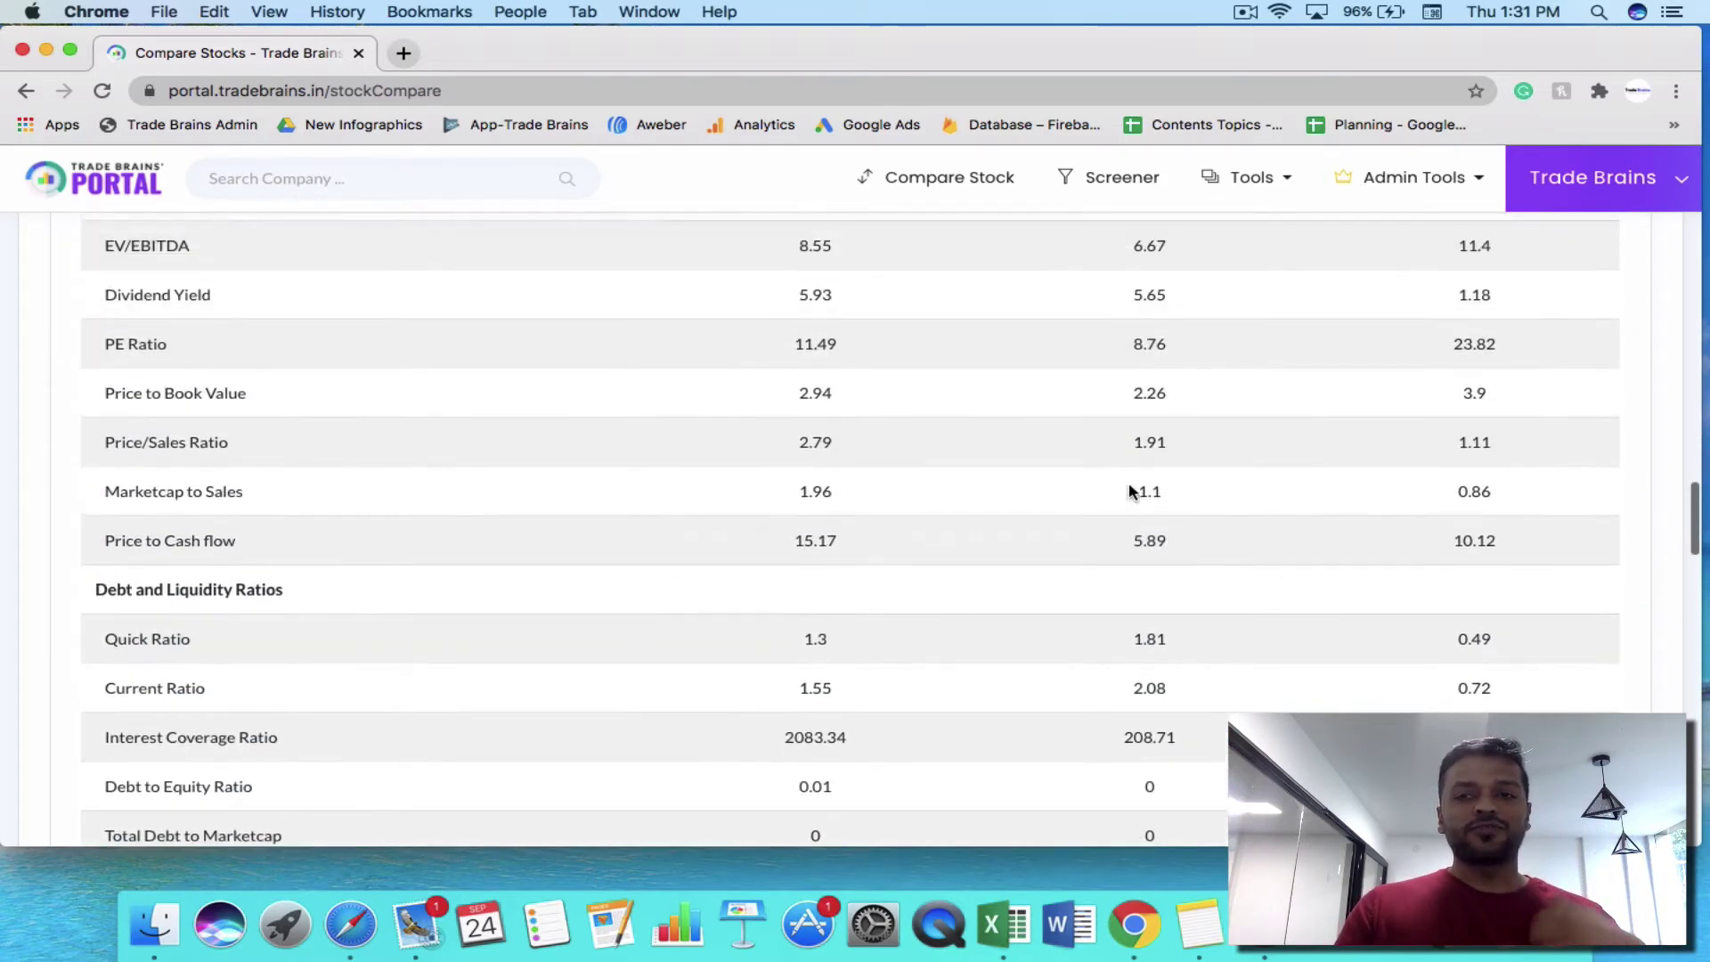
scroll(1129, 485, up, 9)
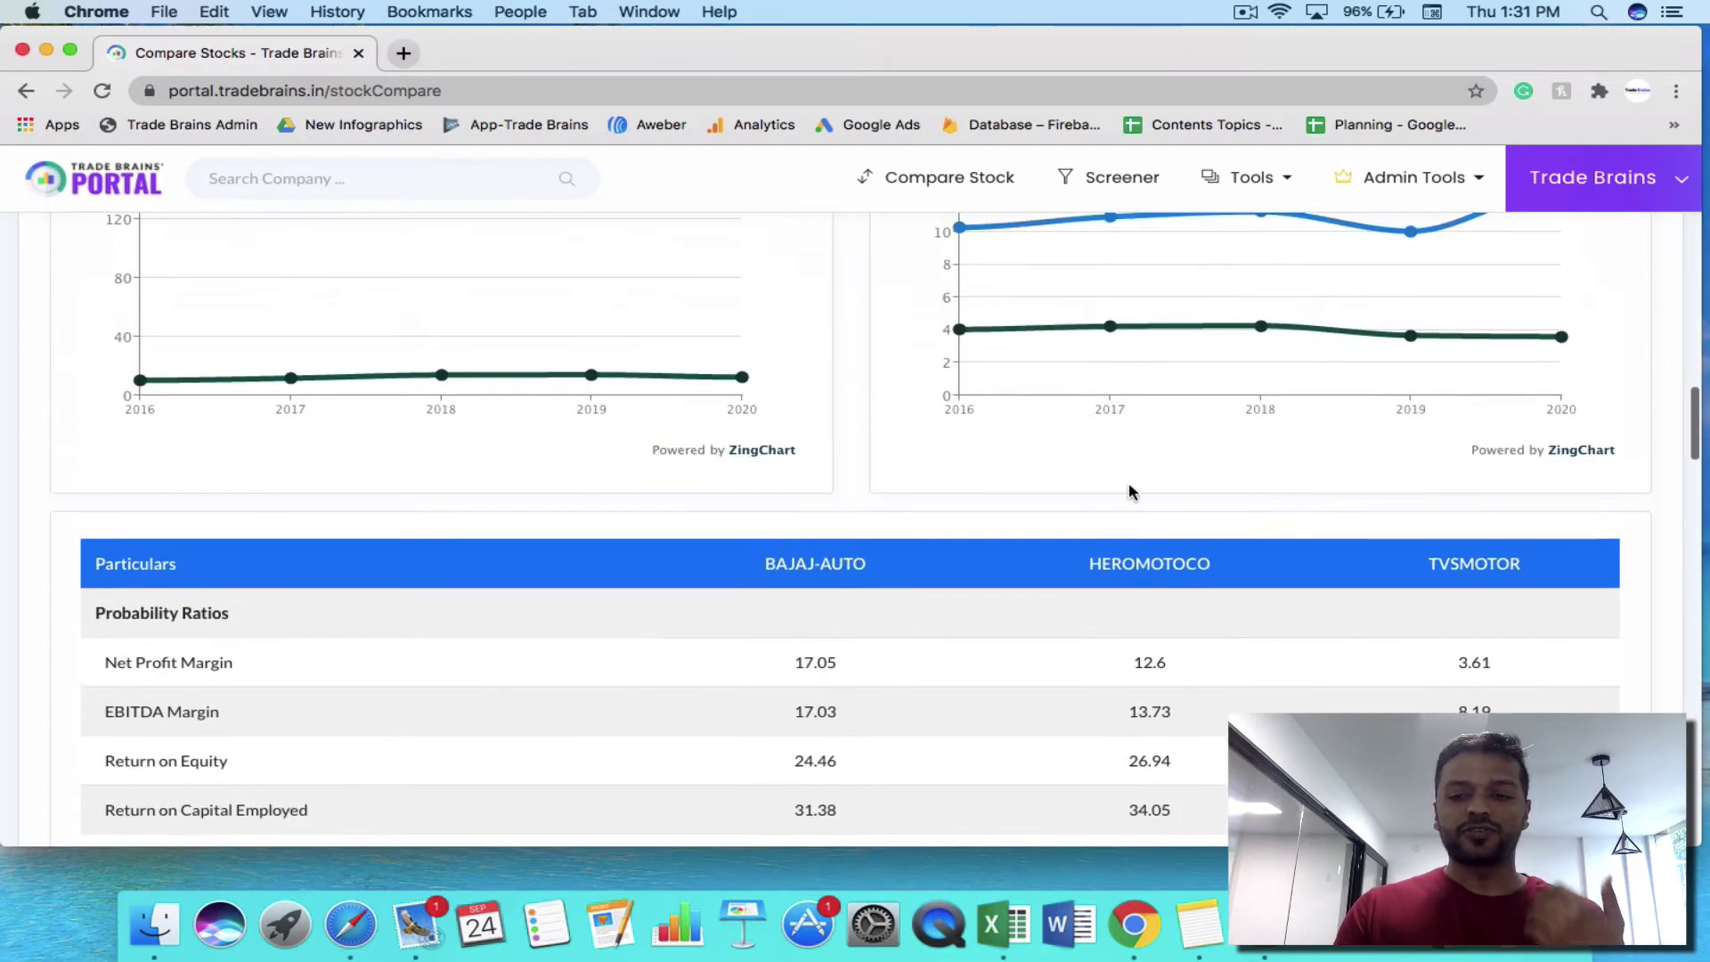
scroll(1129, 492, up, 9)
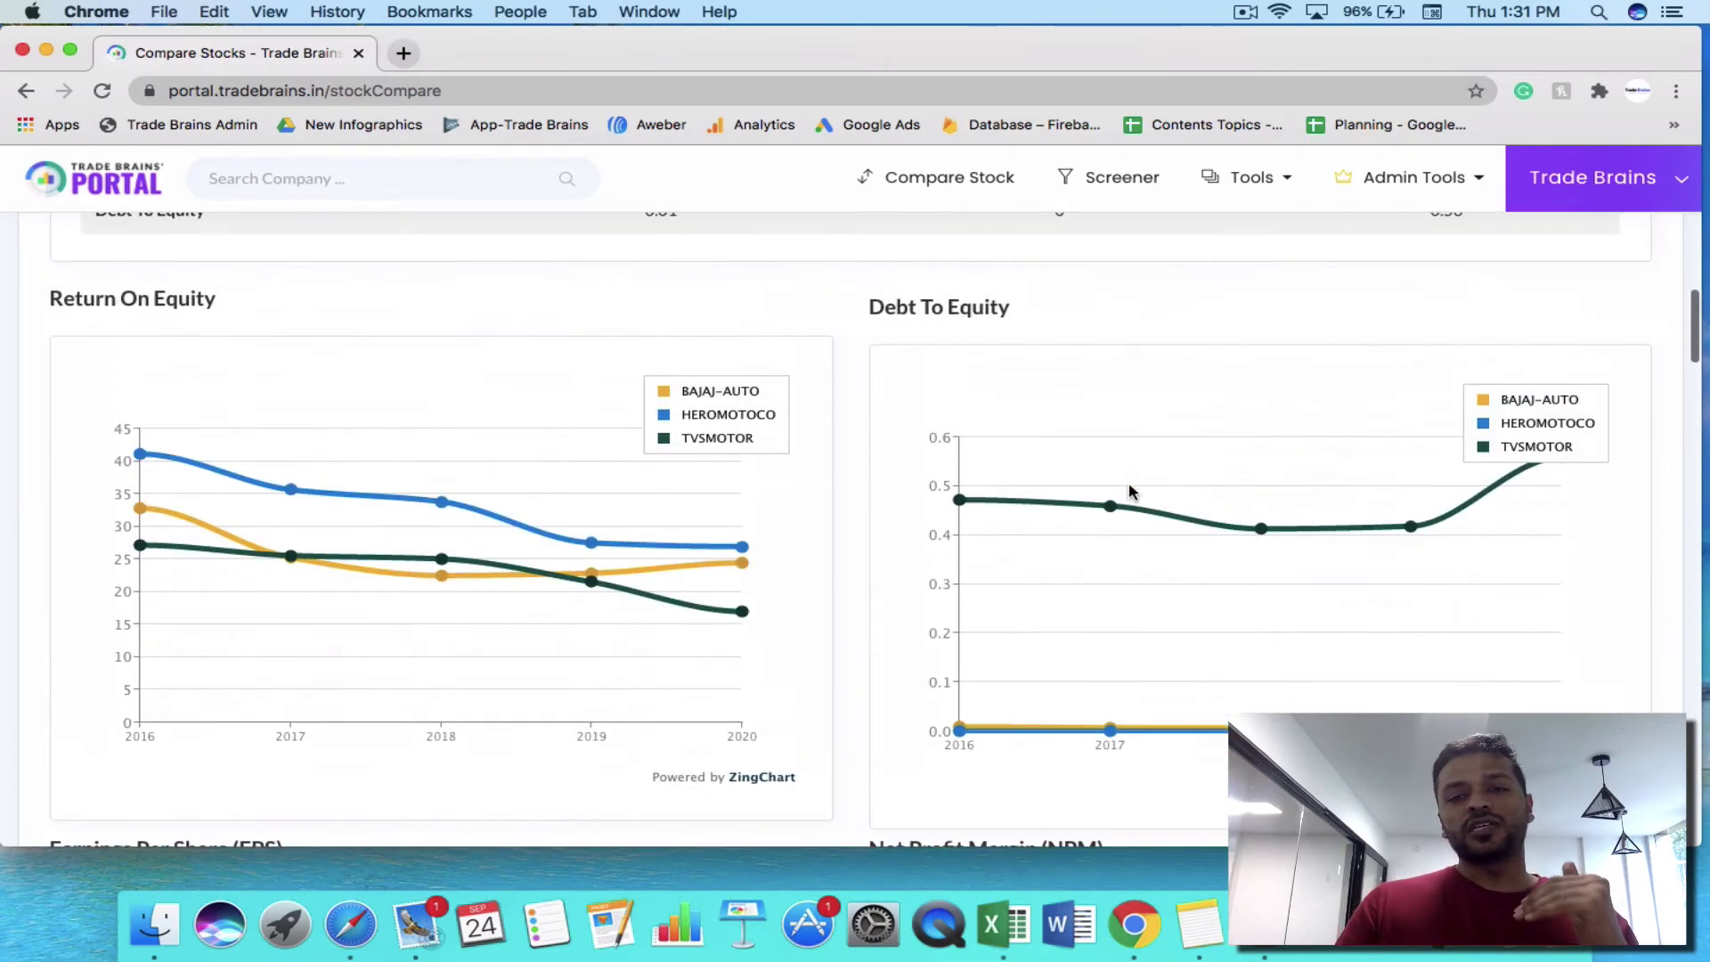
scroll(1130, 492, up, 8)
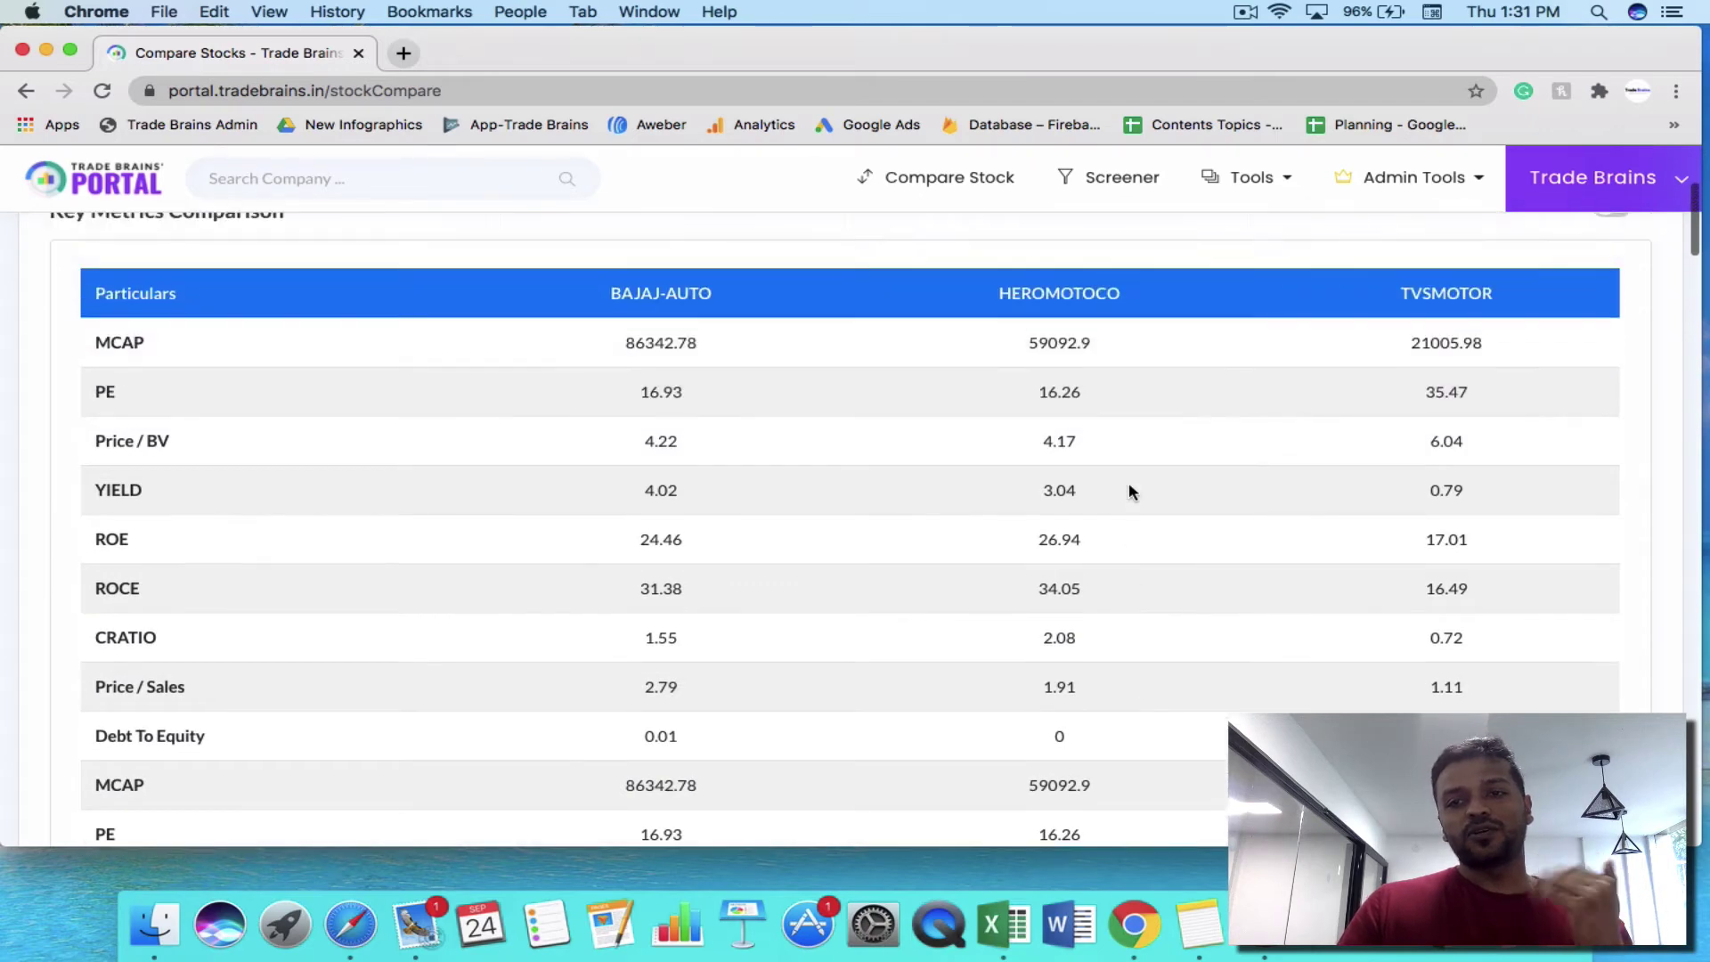
Step: Review the Key Metrics Comparison table for the three stocks, from MCAP and PE through ROE, ROCE and Debt To Equity
scroll(1129, 492, down, 1)
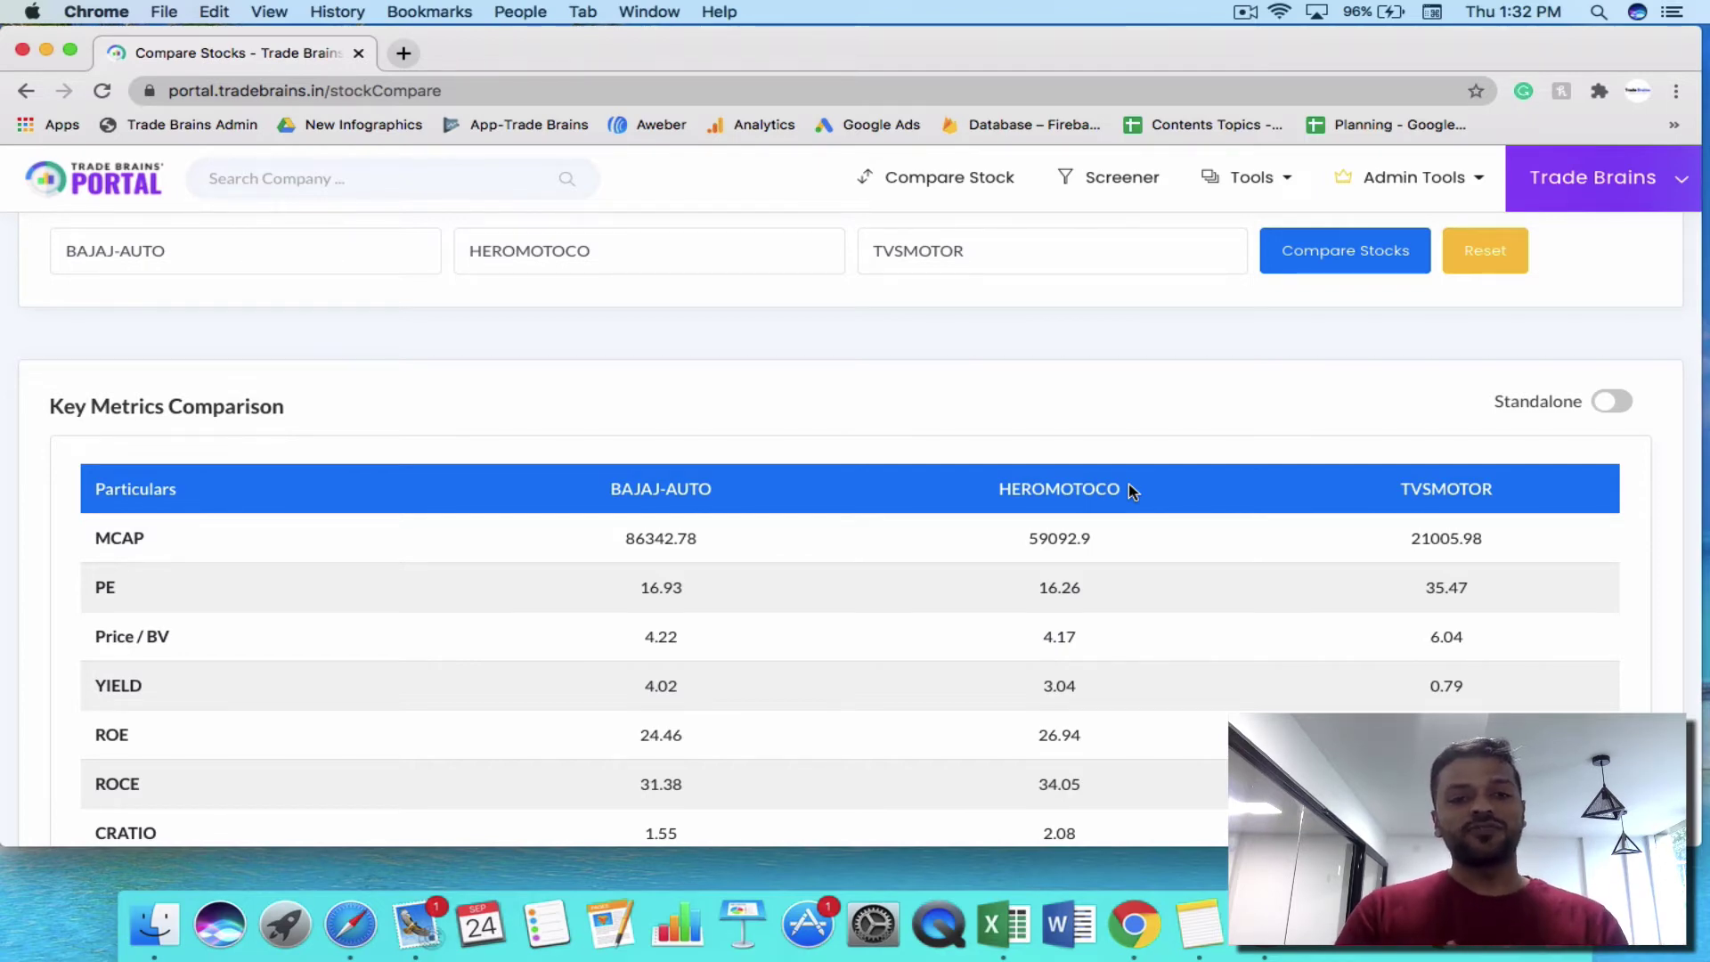
scroll(1130, 484, down, 2)
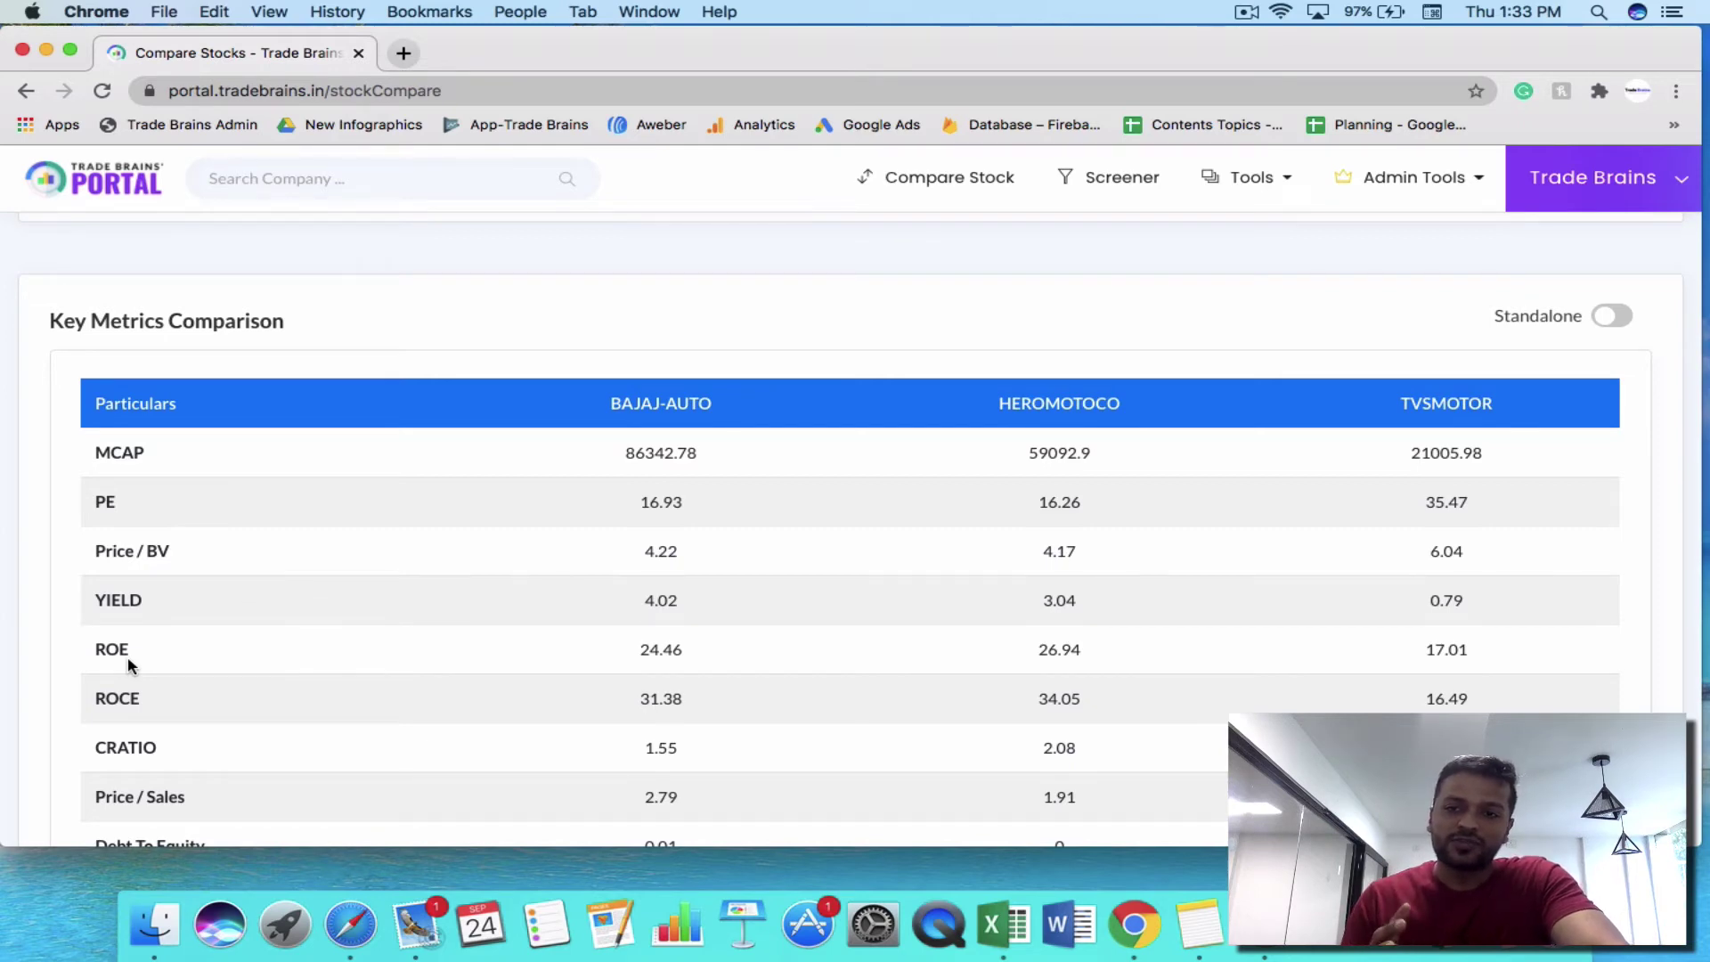
scroll(126, 657, down, 3)
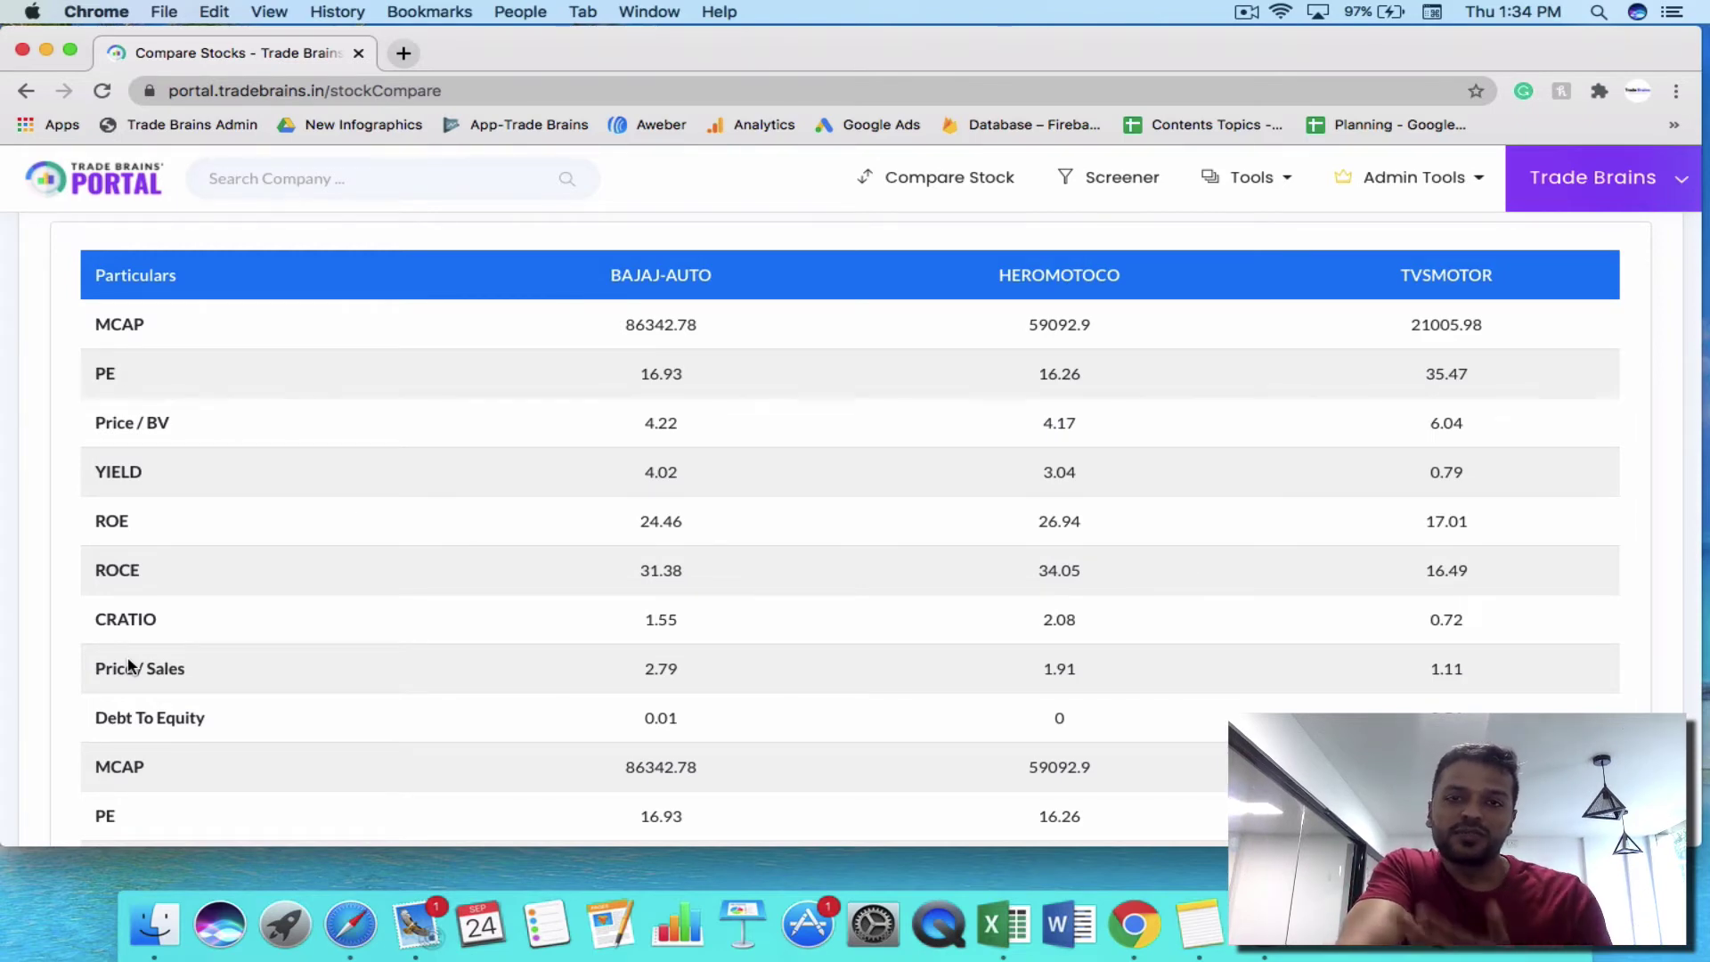
scroll(129, 663, down, 2)
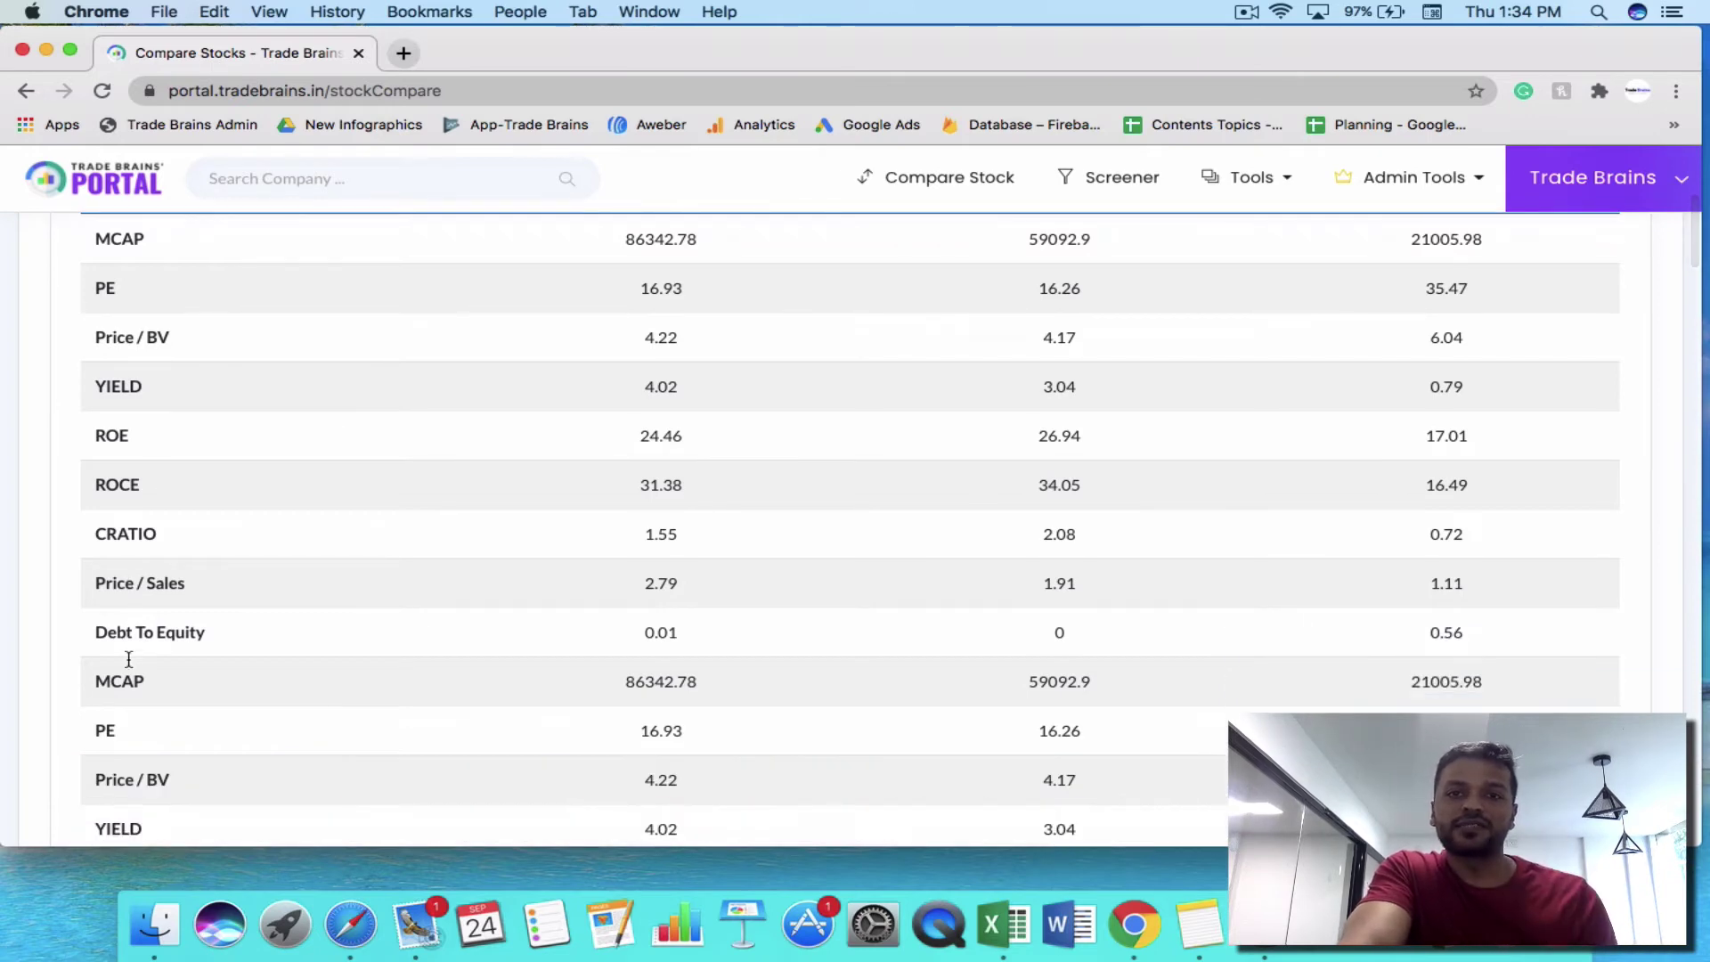
scroll(129, 659, down, 6)
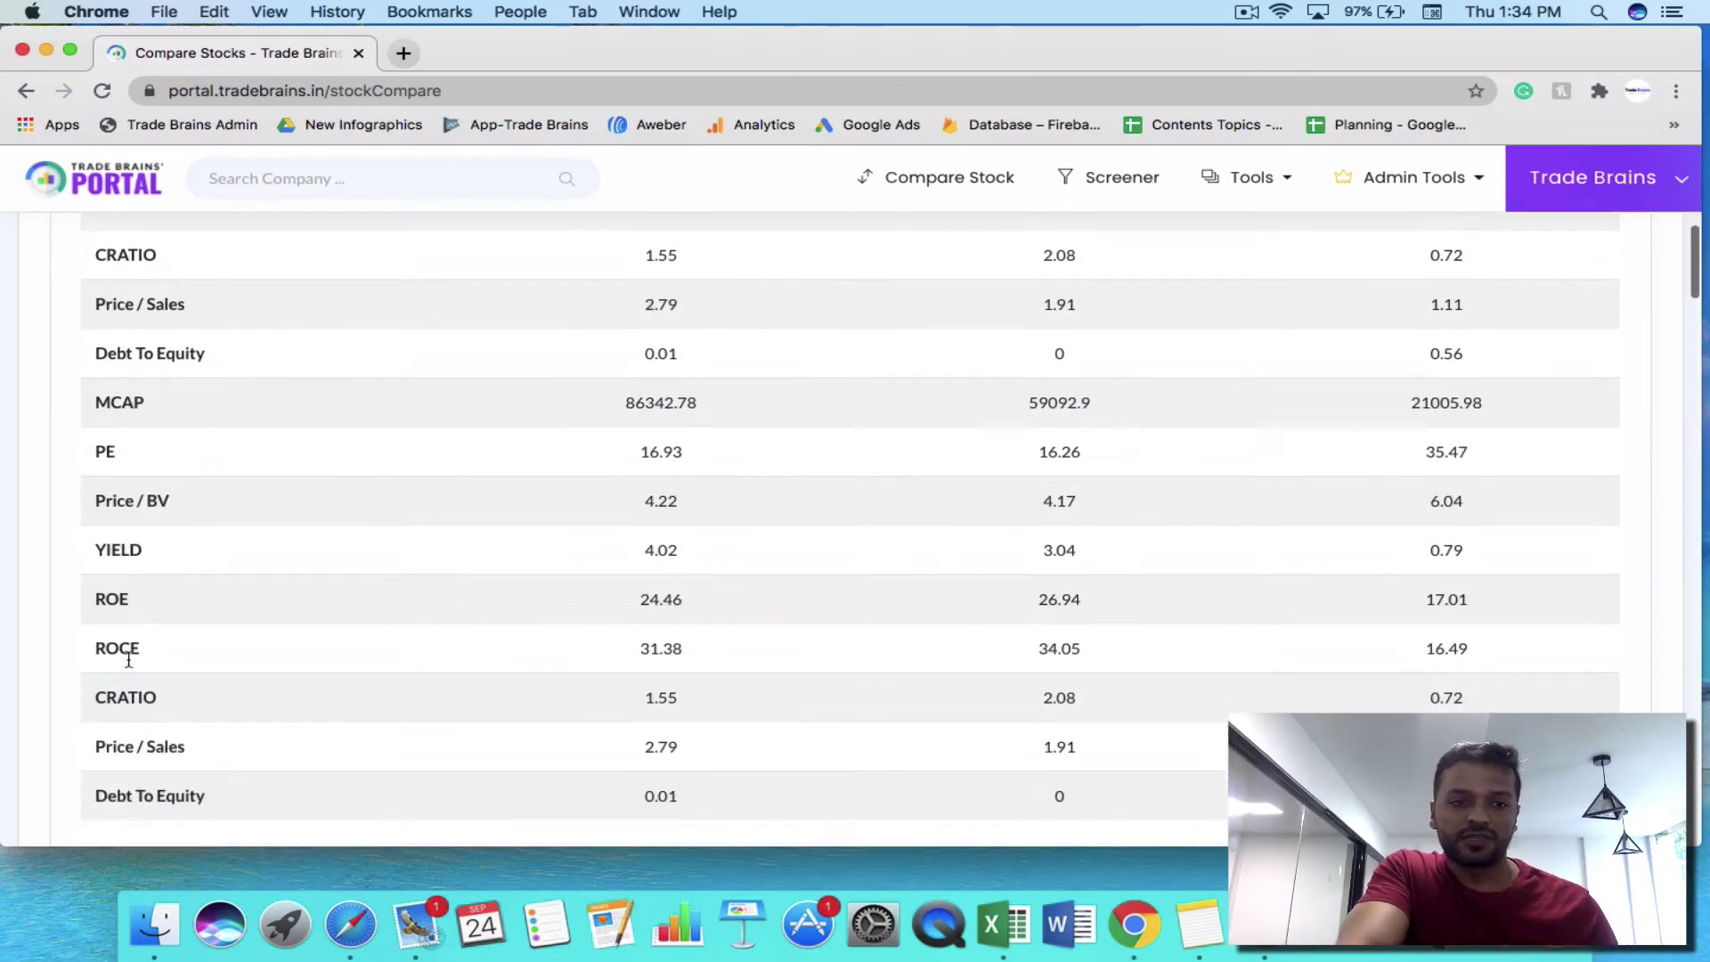
Step: Examine the Return On Equity and Debt To Equity charts of the three companies for 2016 to 2020
scroll(128, 659, down, 15)
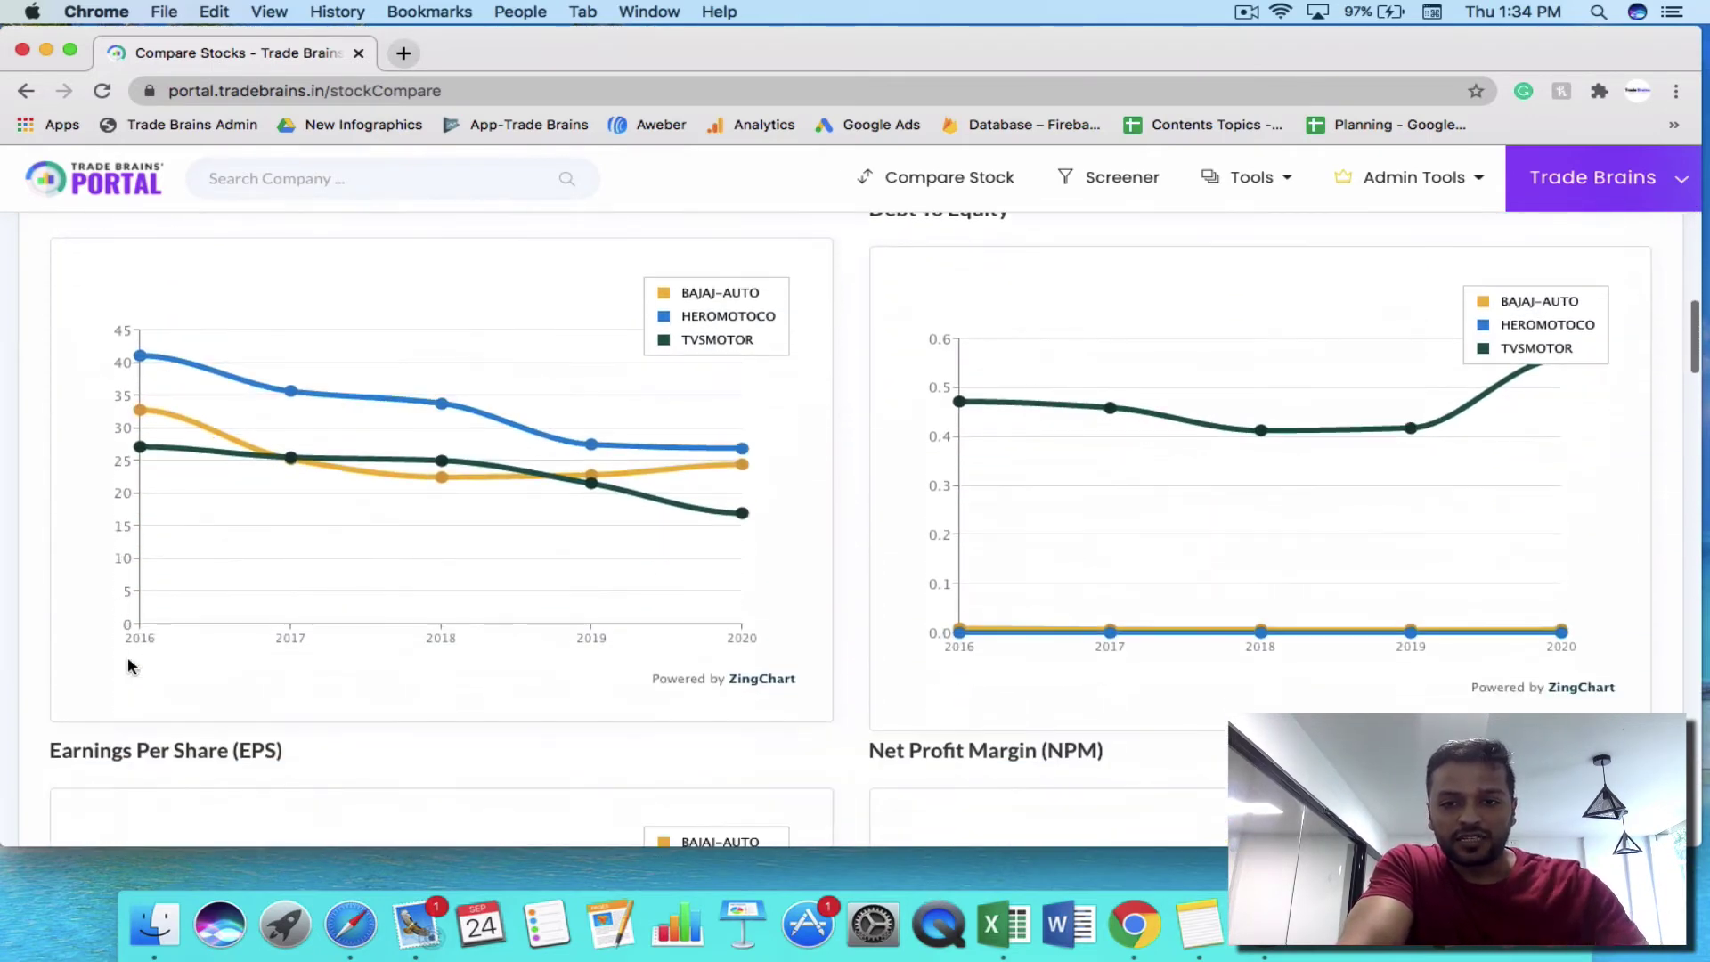
scroll(129, 664, down, 5)
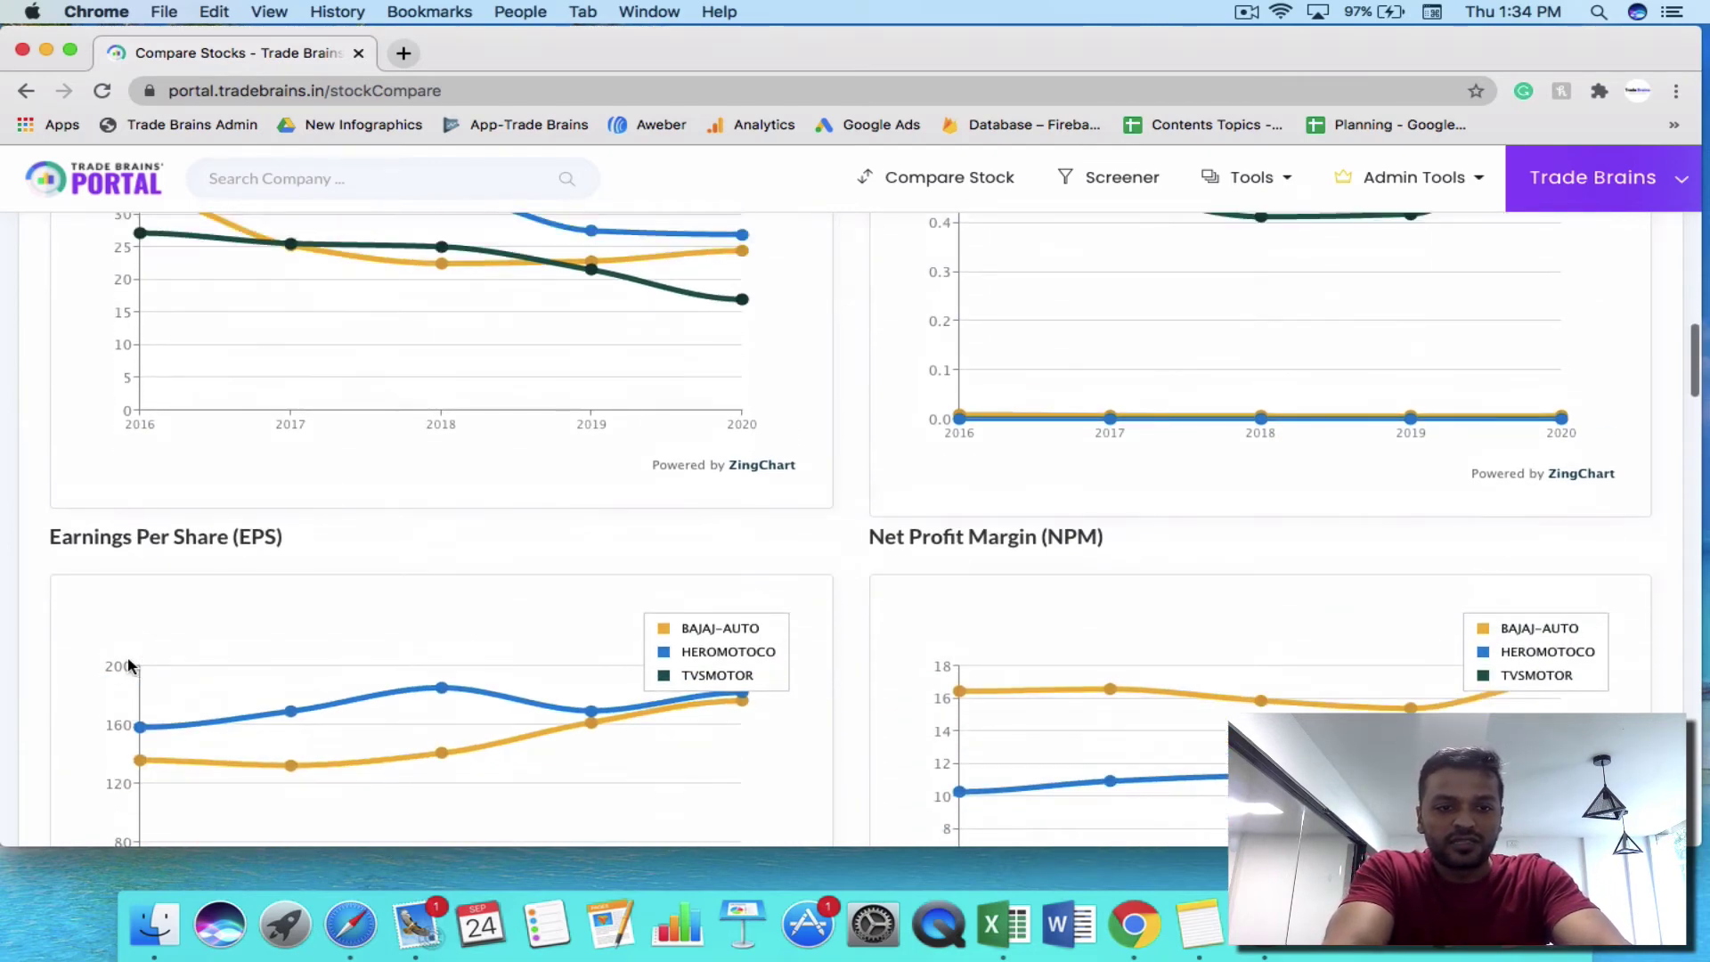
scroll(128, 664, up, 5)
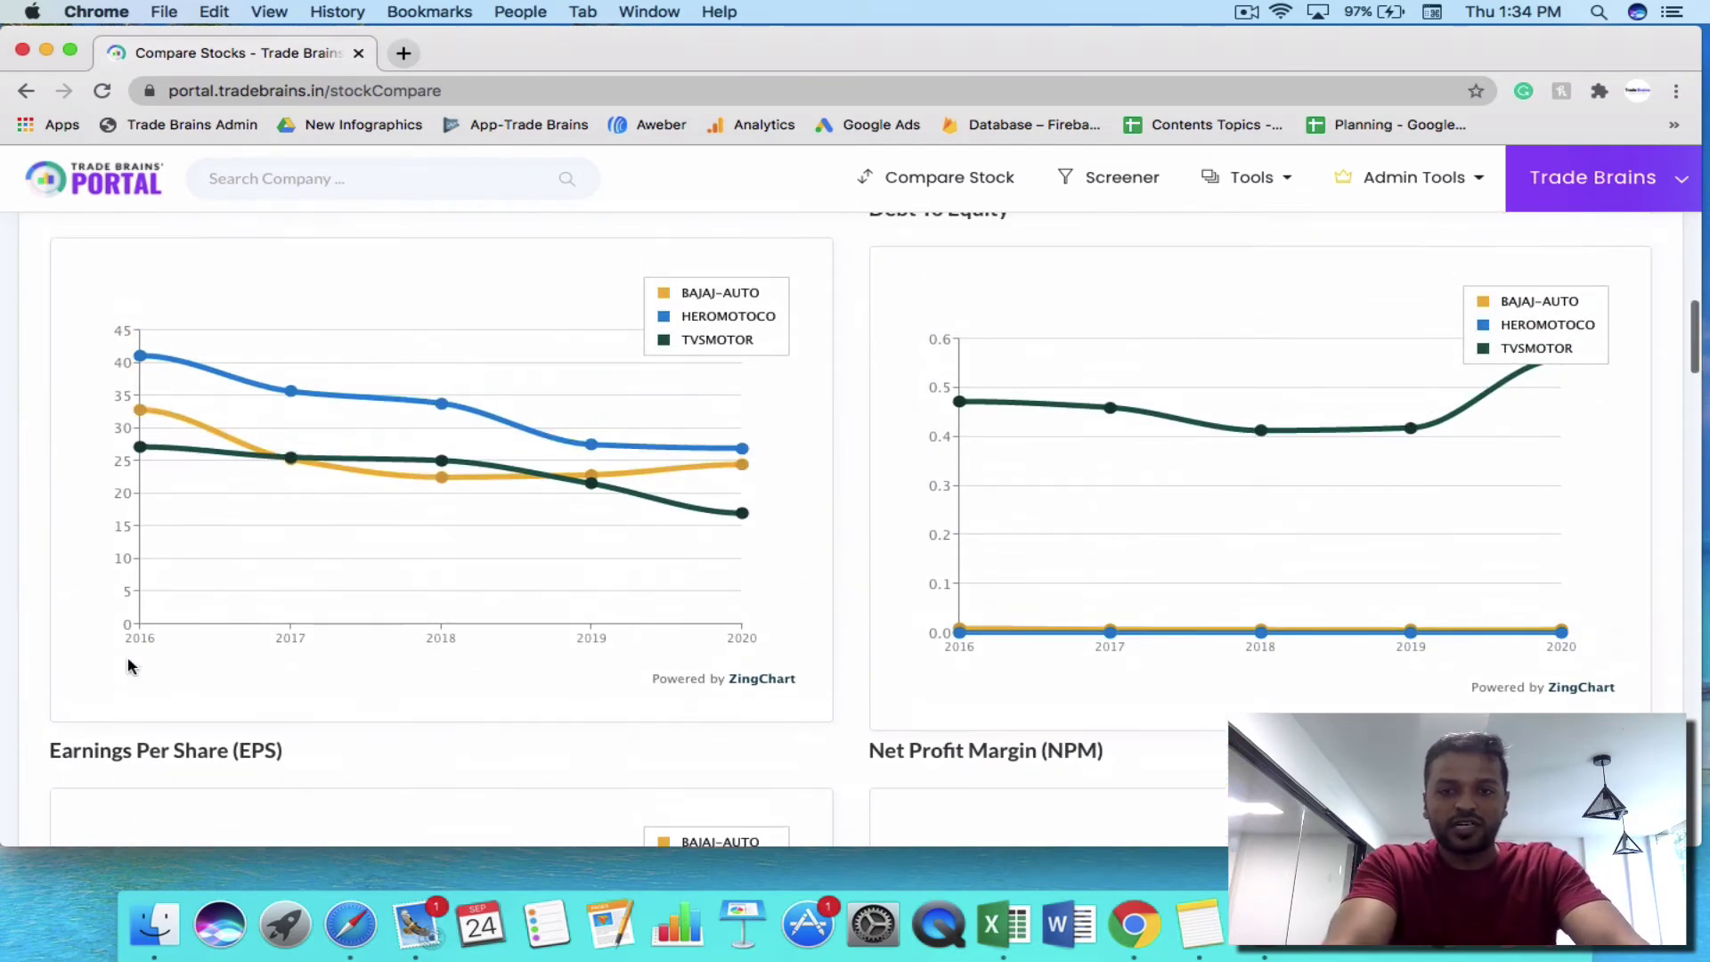
scroll(128, 664, up, 2)
scroll(128, 665, down, 1)
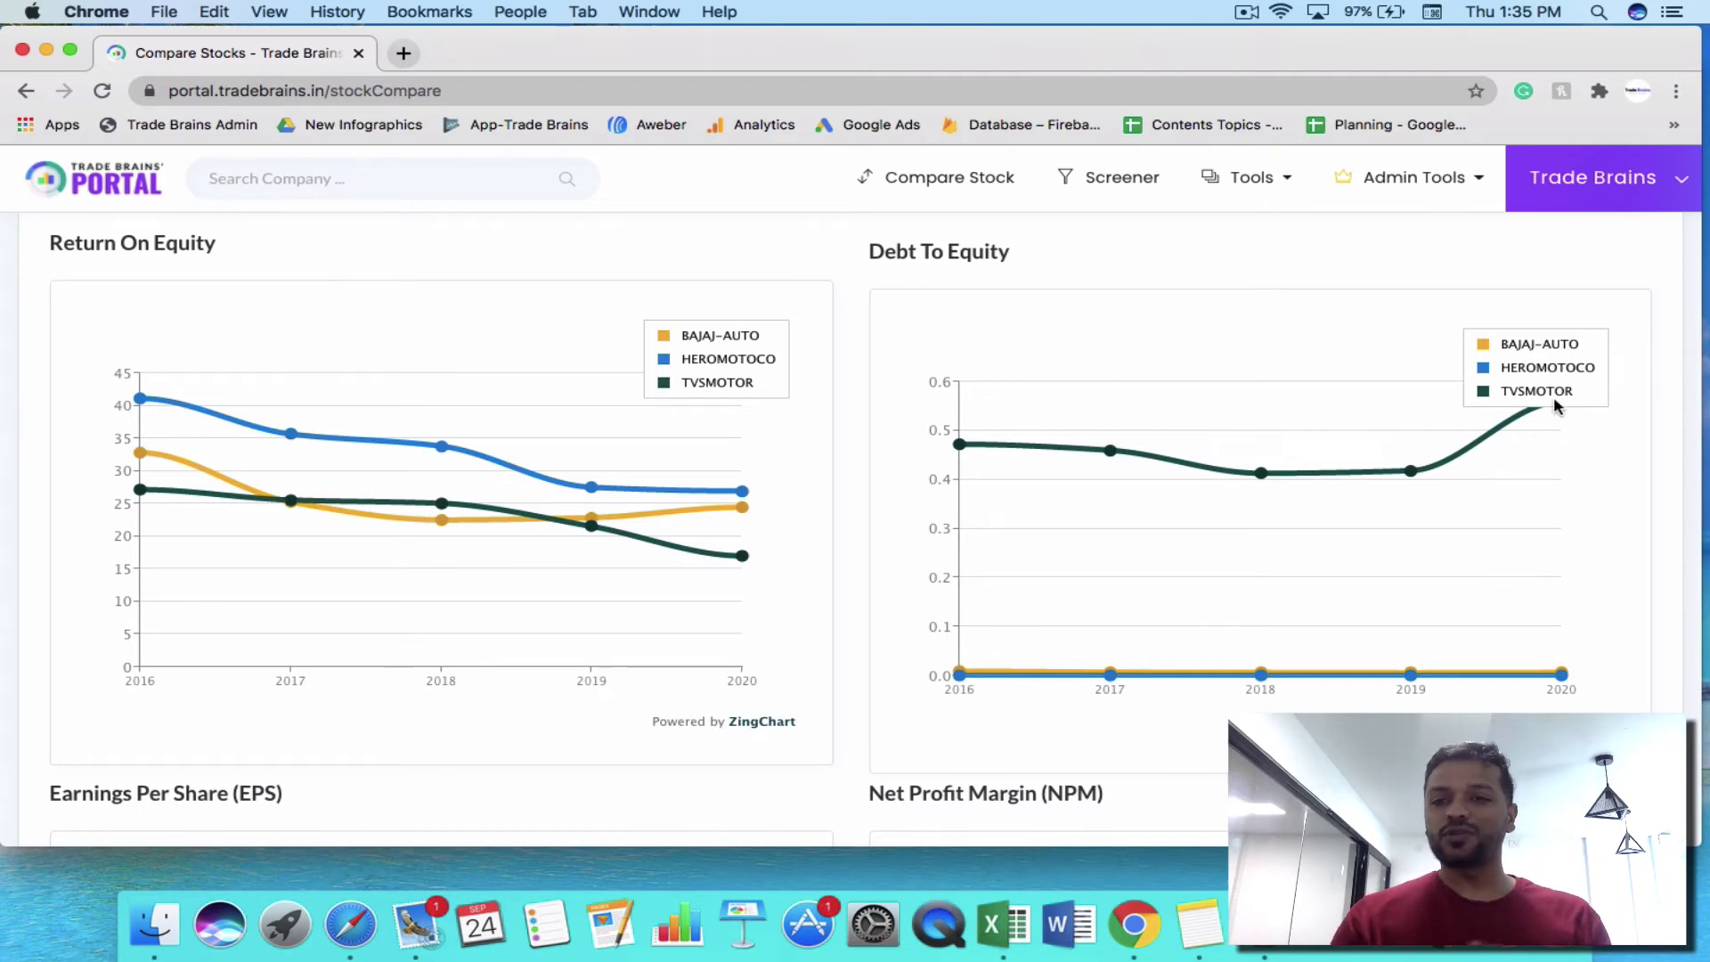
mouse_move(1532, 415)
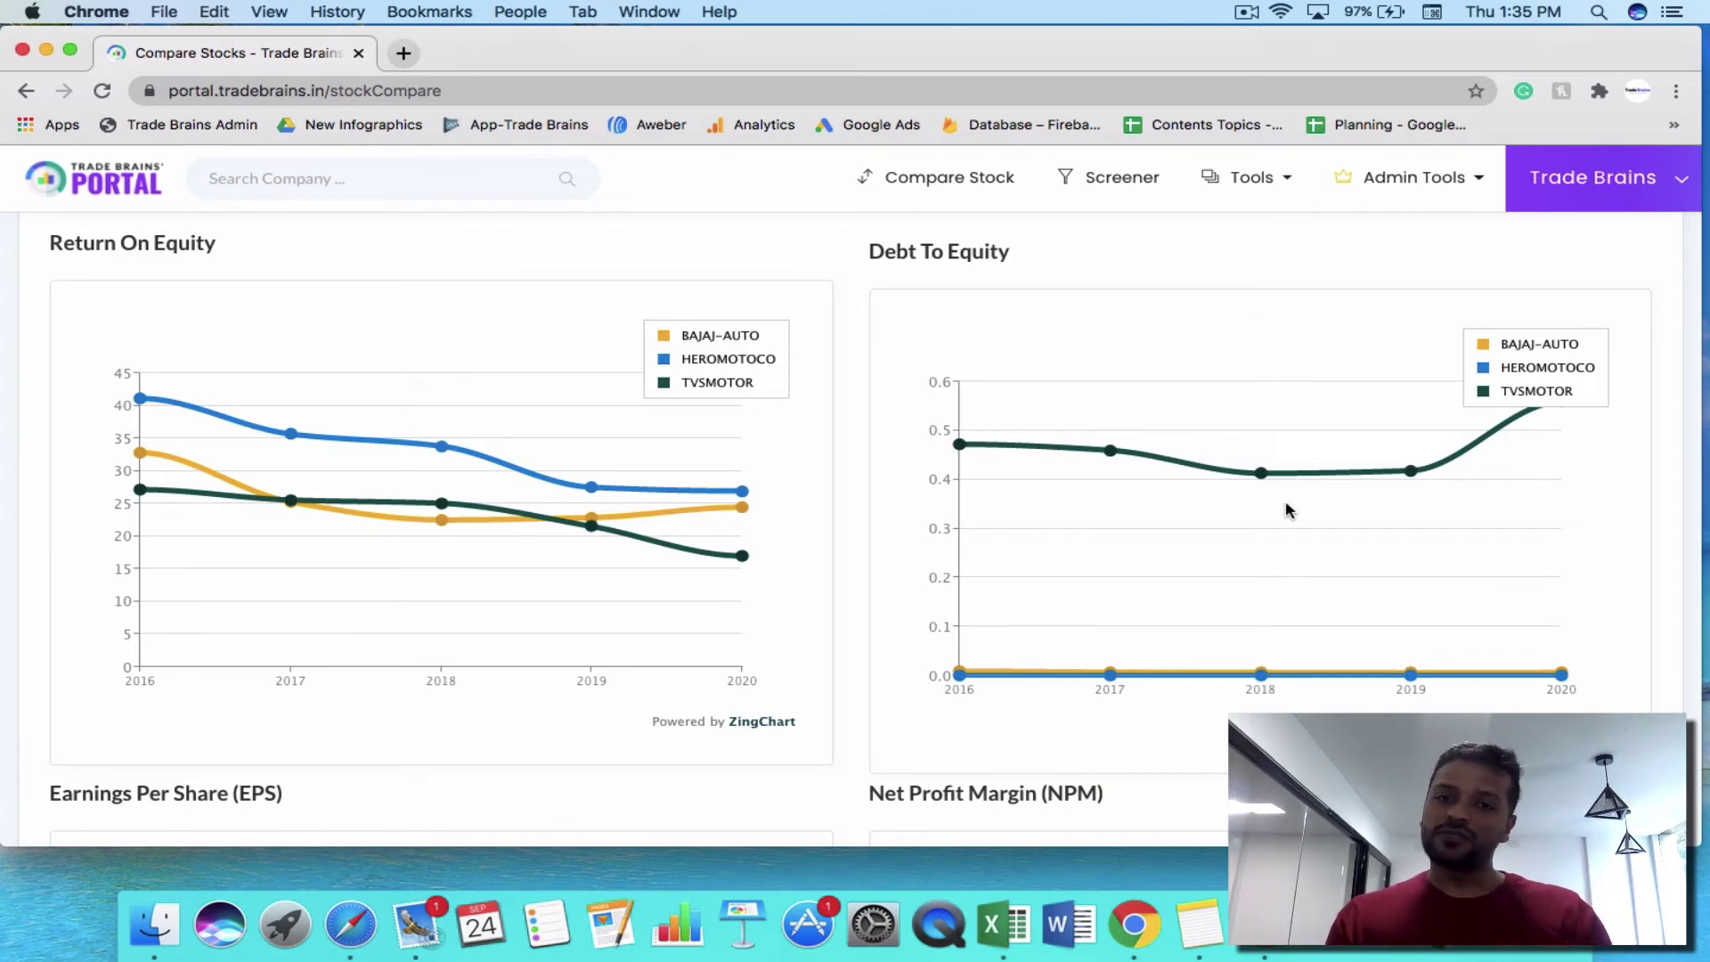
Step: Compare the Earnings Per Share and Net Profit Margin charts, including Hero MotoCorp's 2020 net profit margin
scroll(1286, 509, down, 5)
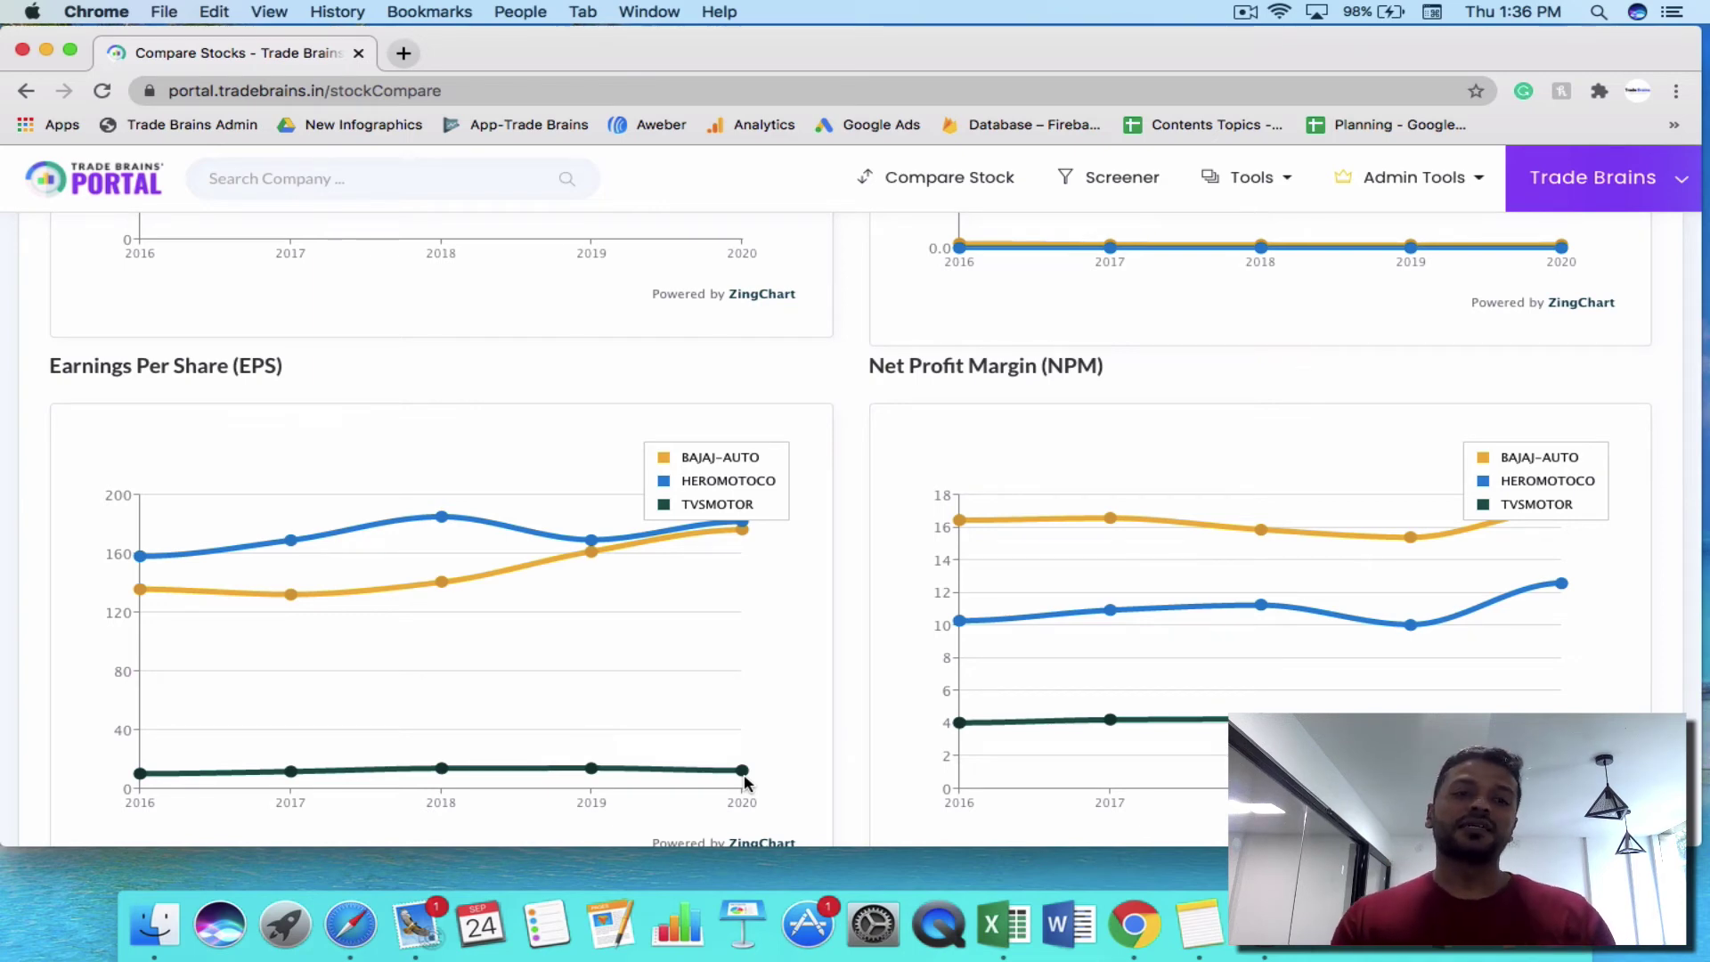
scroll(745, 778, down, 1)
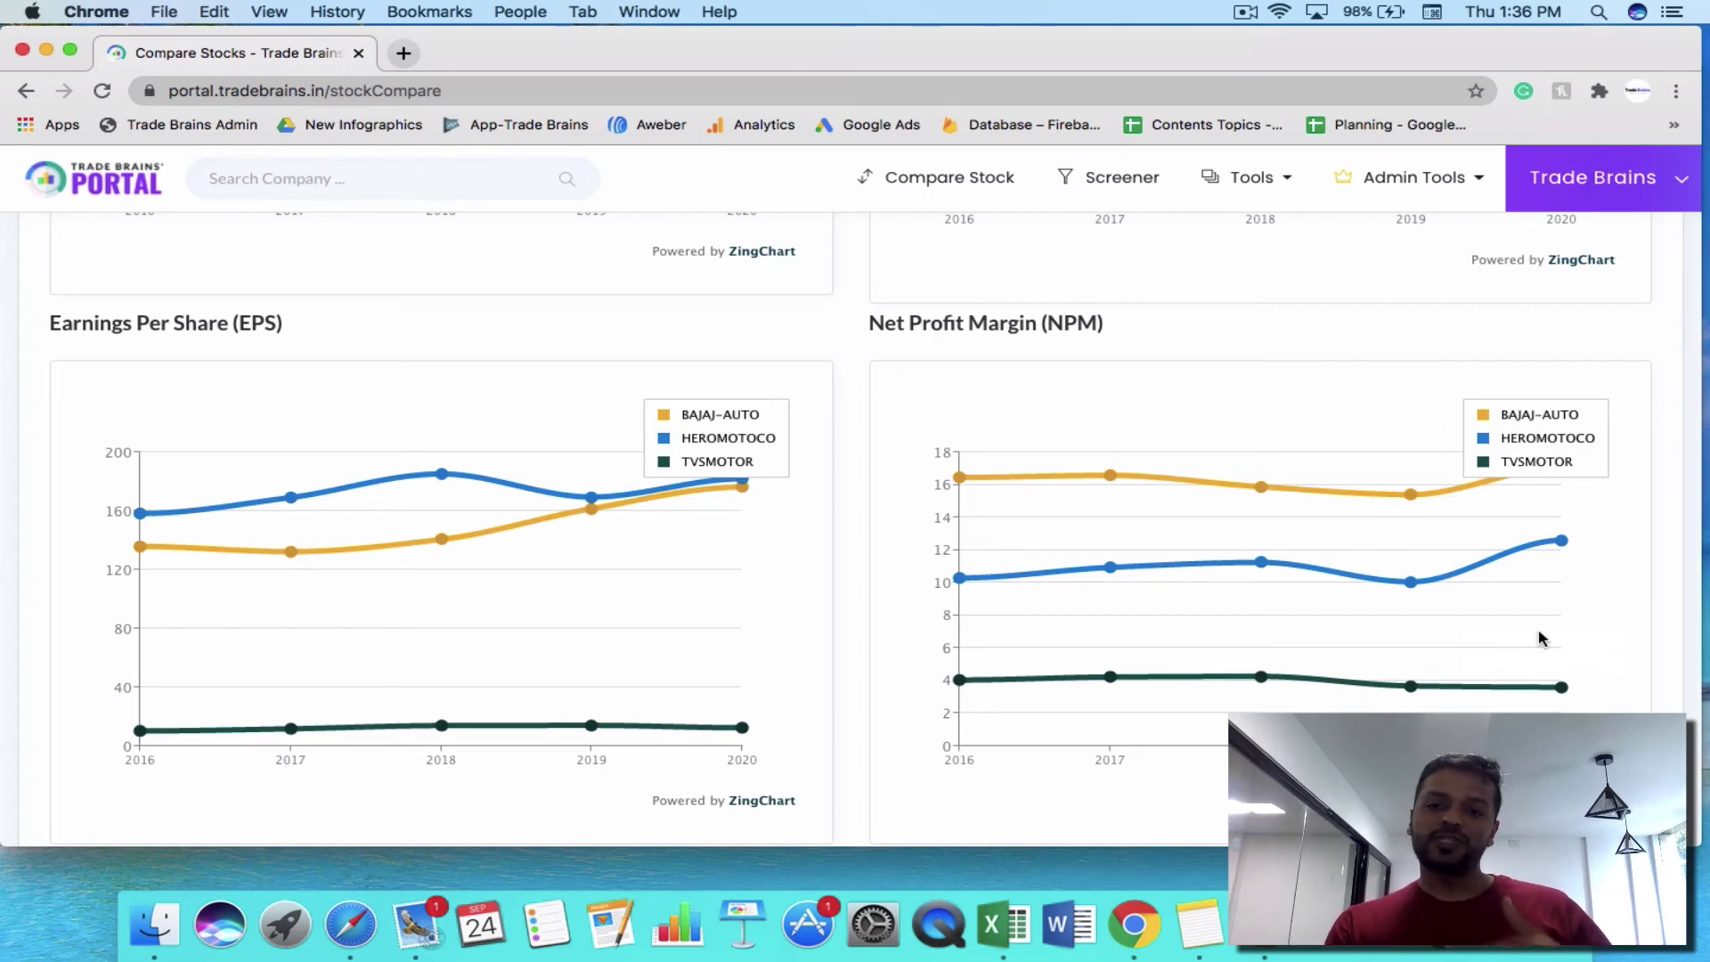
mouse_move(1528, 556)
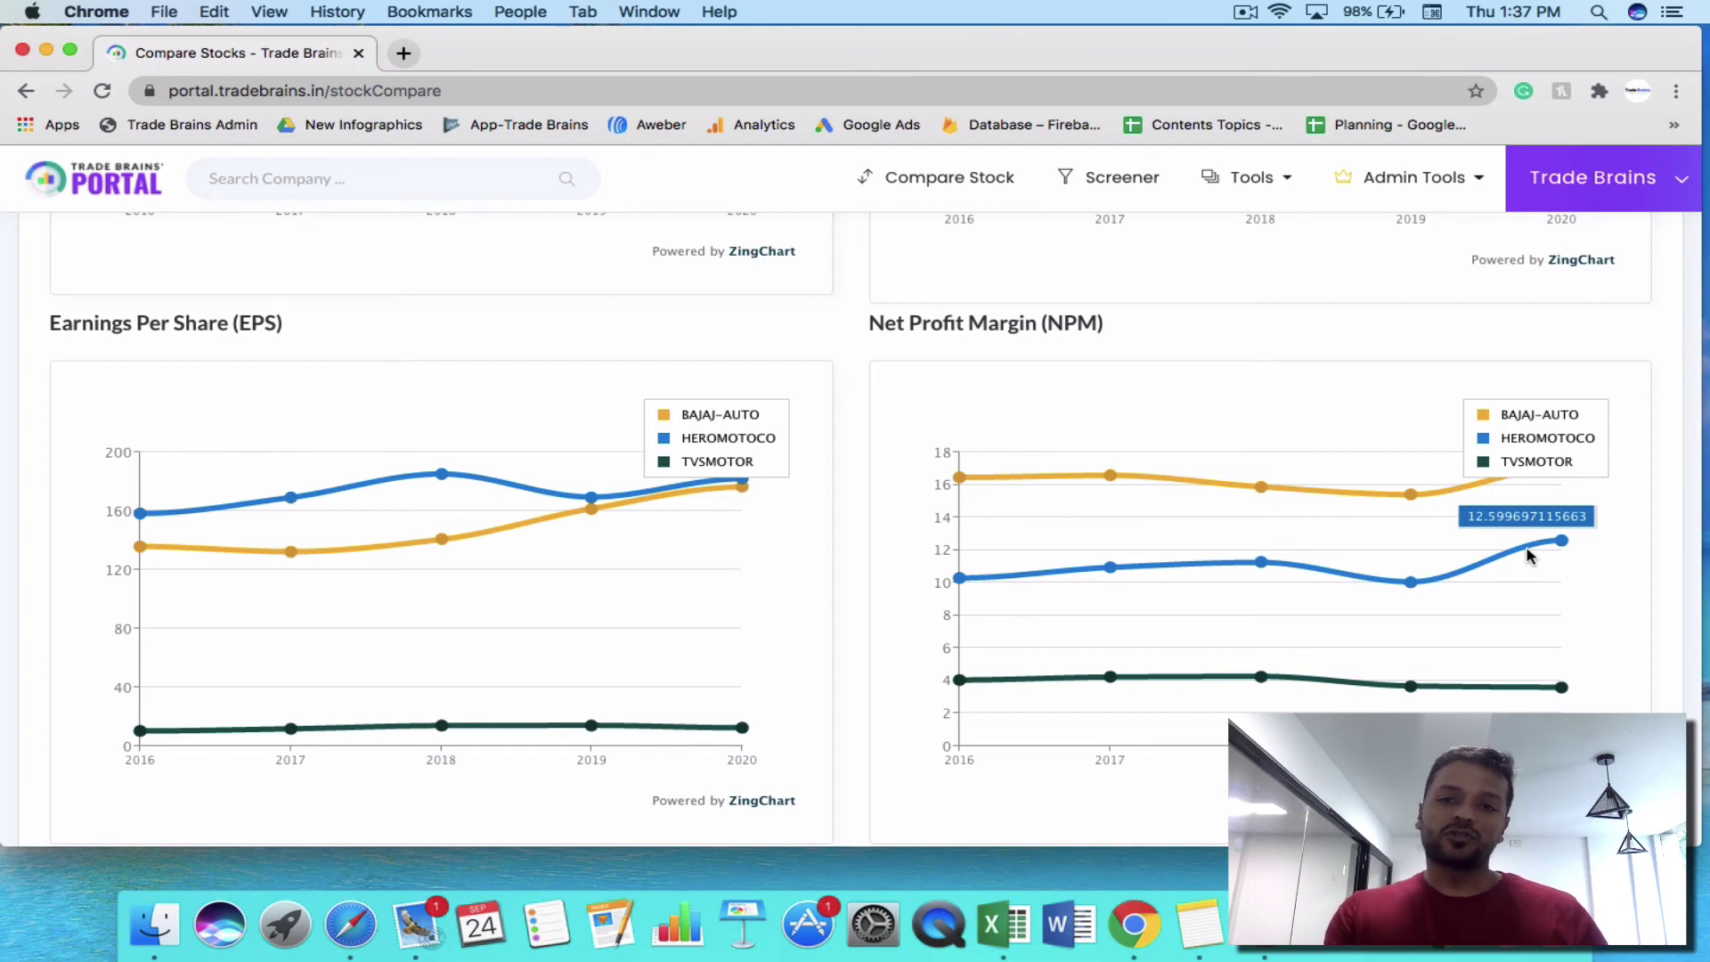
Step: Review the Probability Ratios and Valuation Ratios of the three stocks in the detailed ratio table
scroll(1528, 555, down, 5)
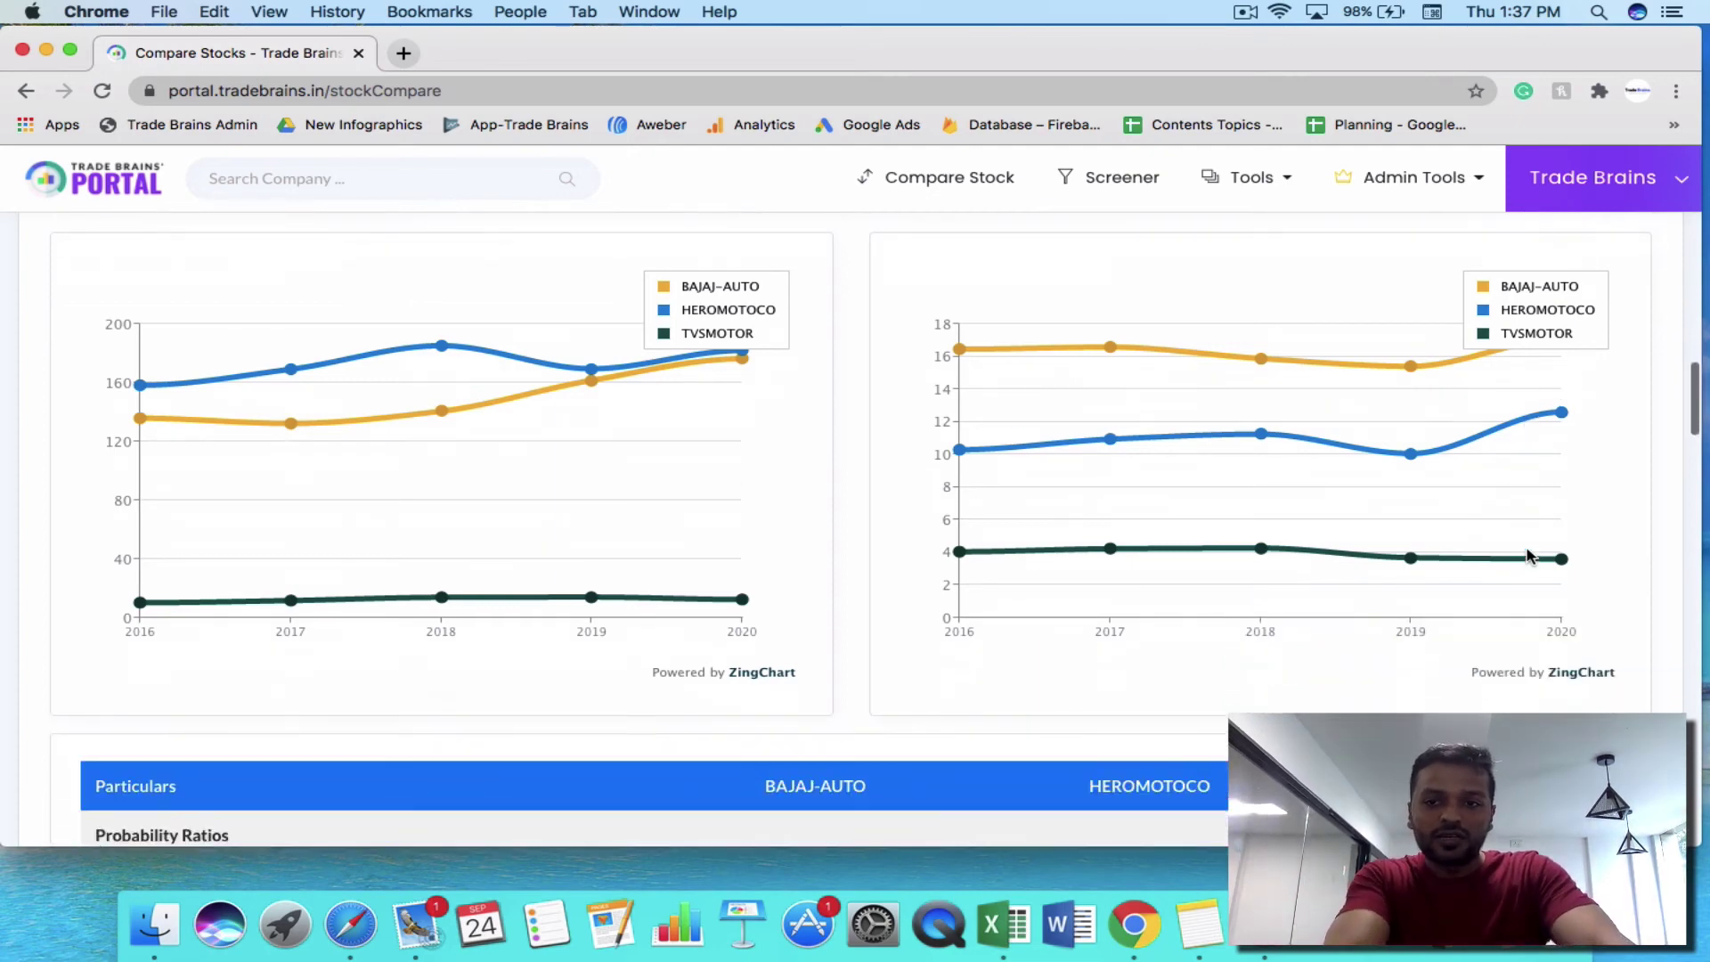
scroll(1527, 555, down, 3)
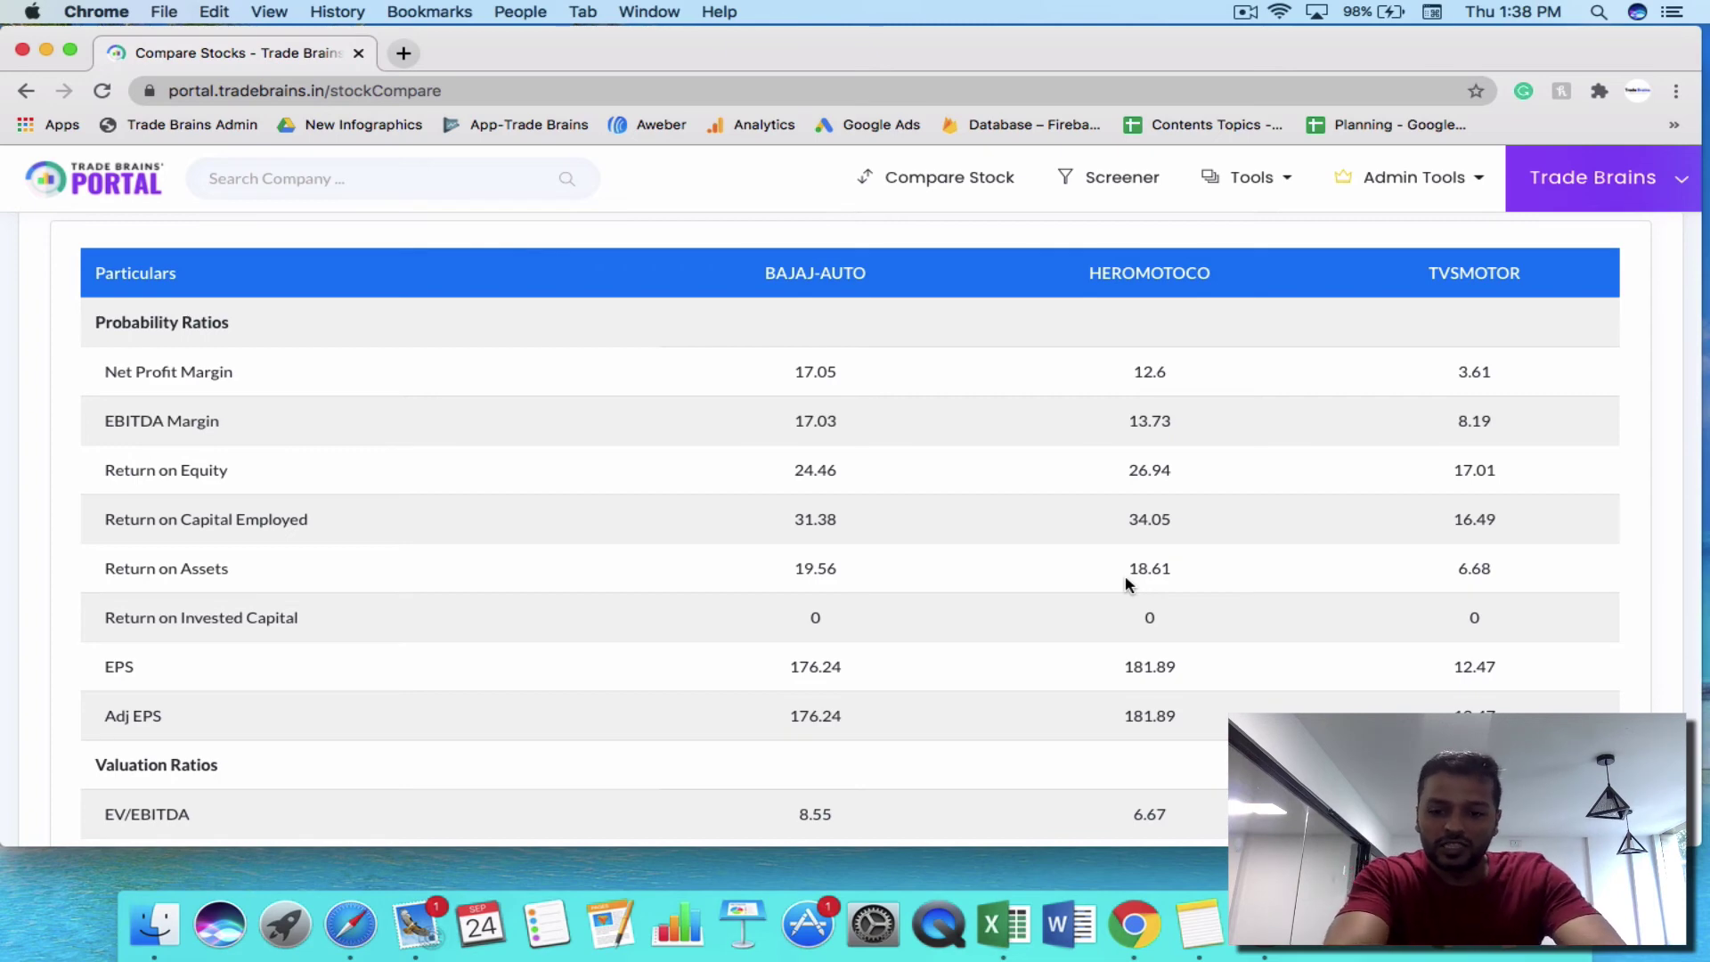
scroll(1127, 583, down, 2)
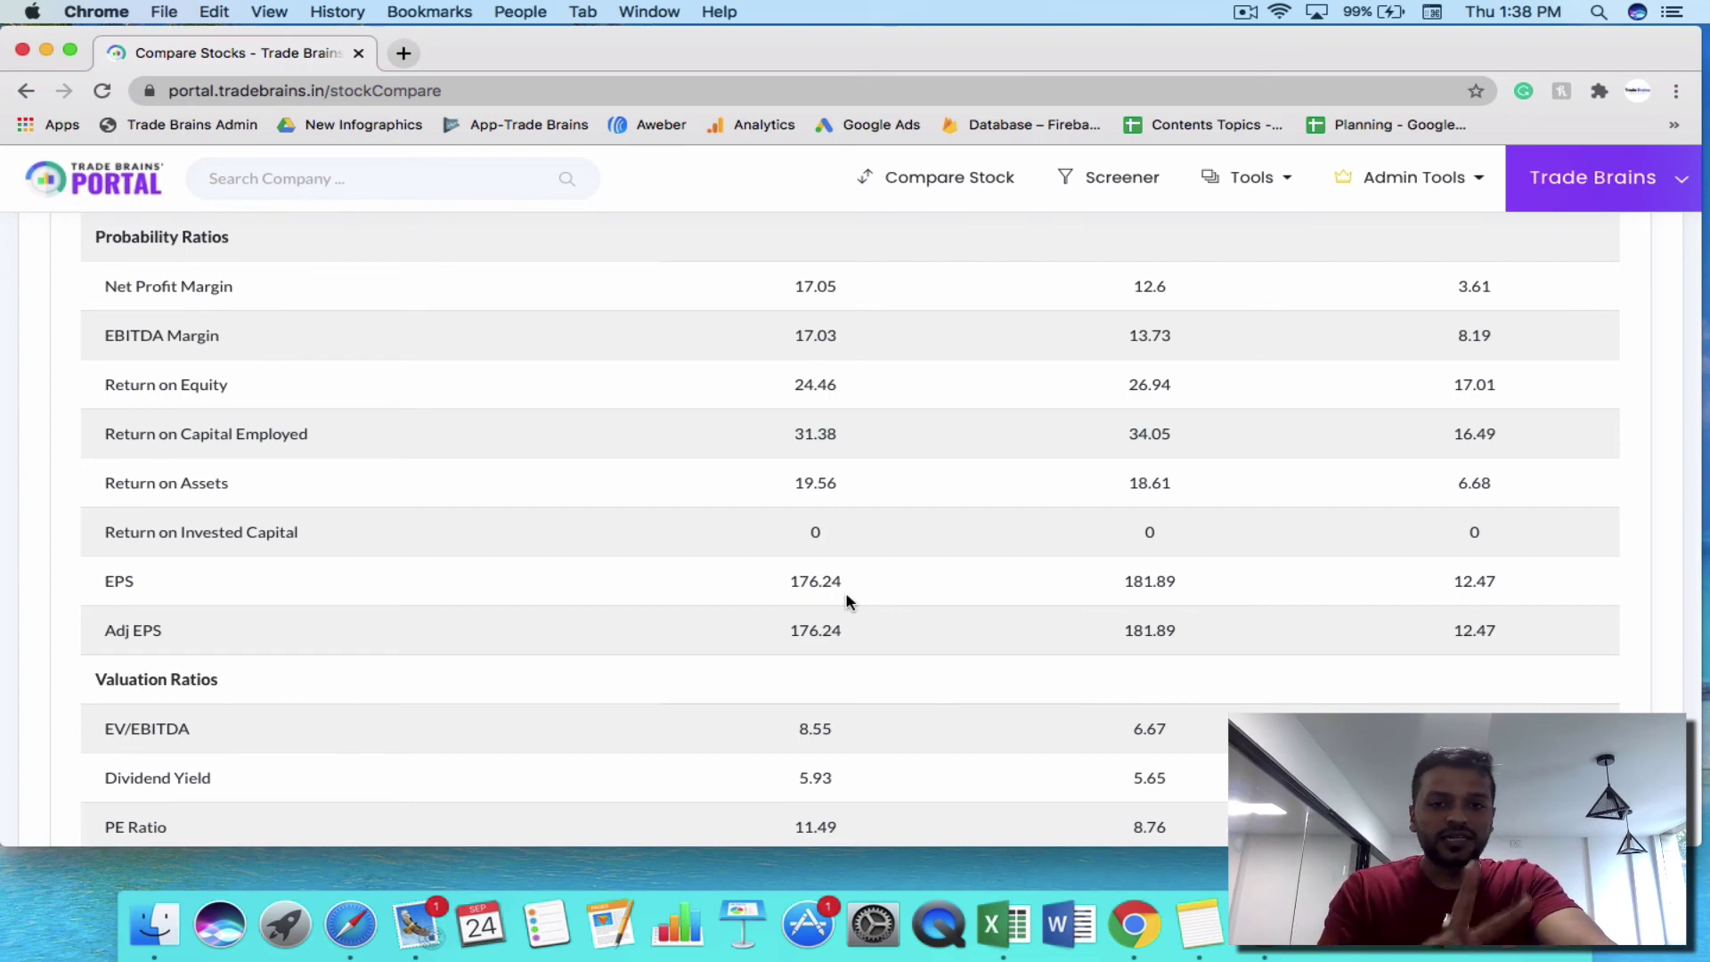
scroll(848, 601, down, 2)
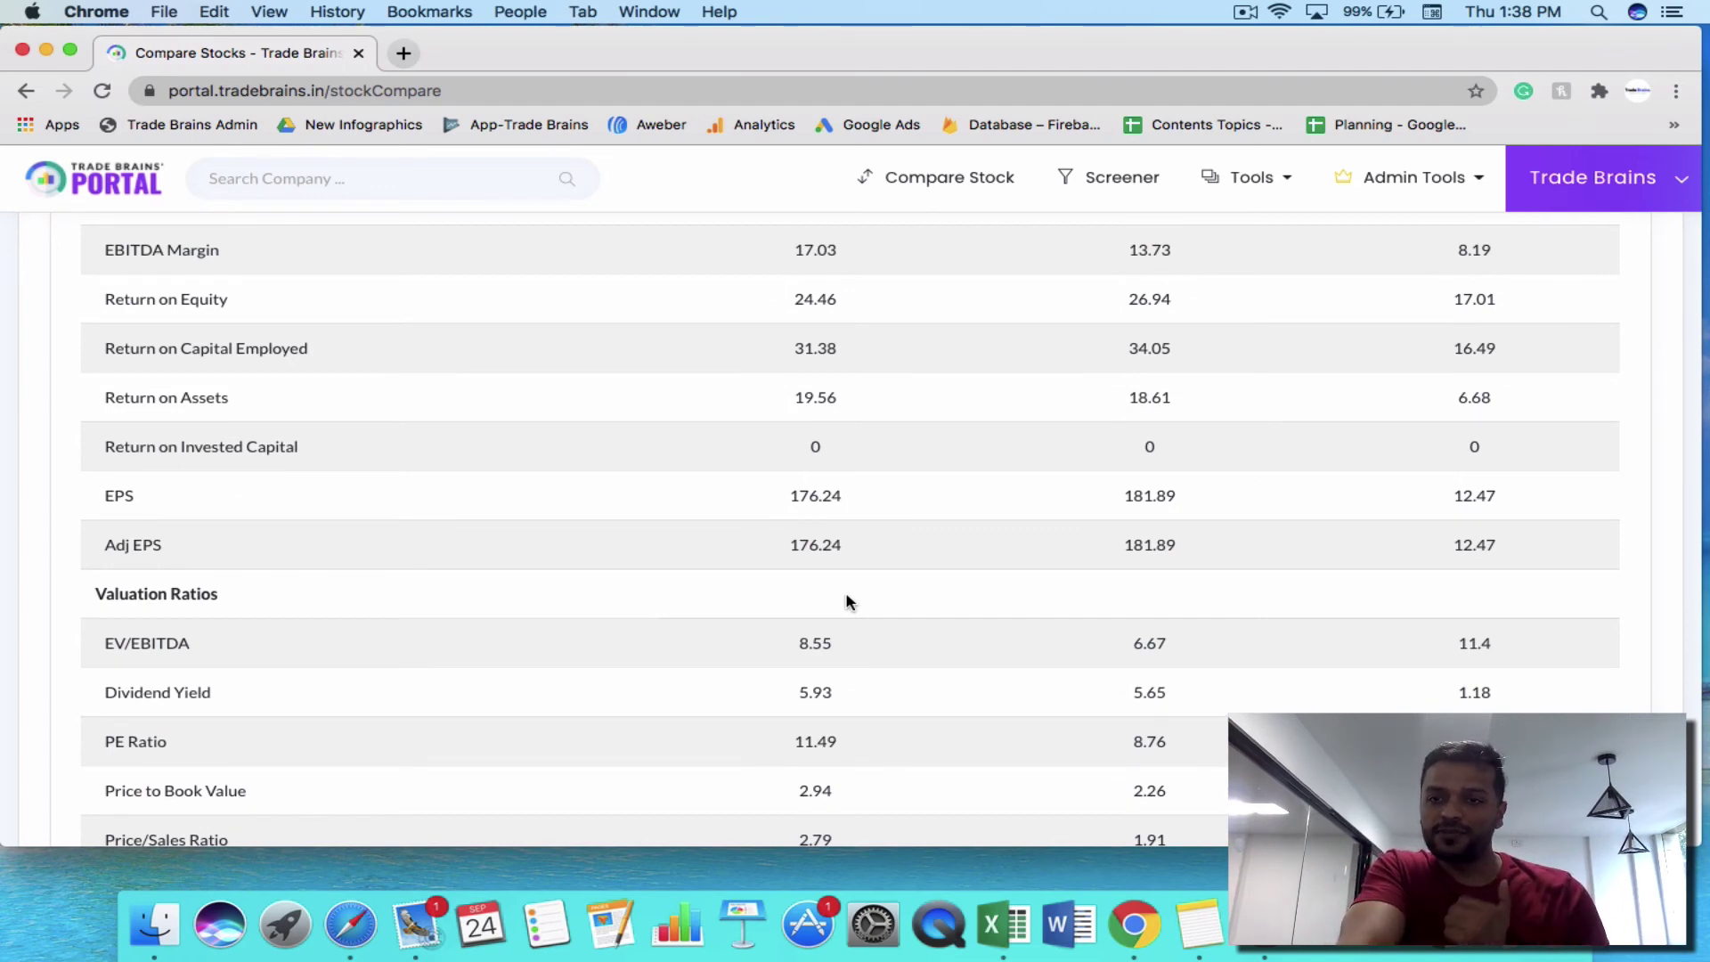
scroll(848, 602, down, 5)
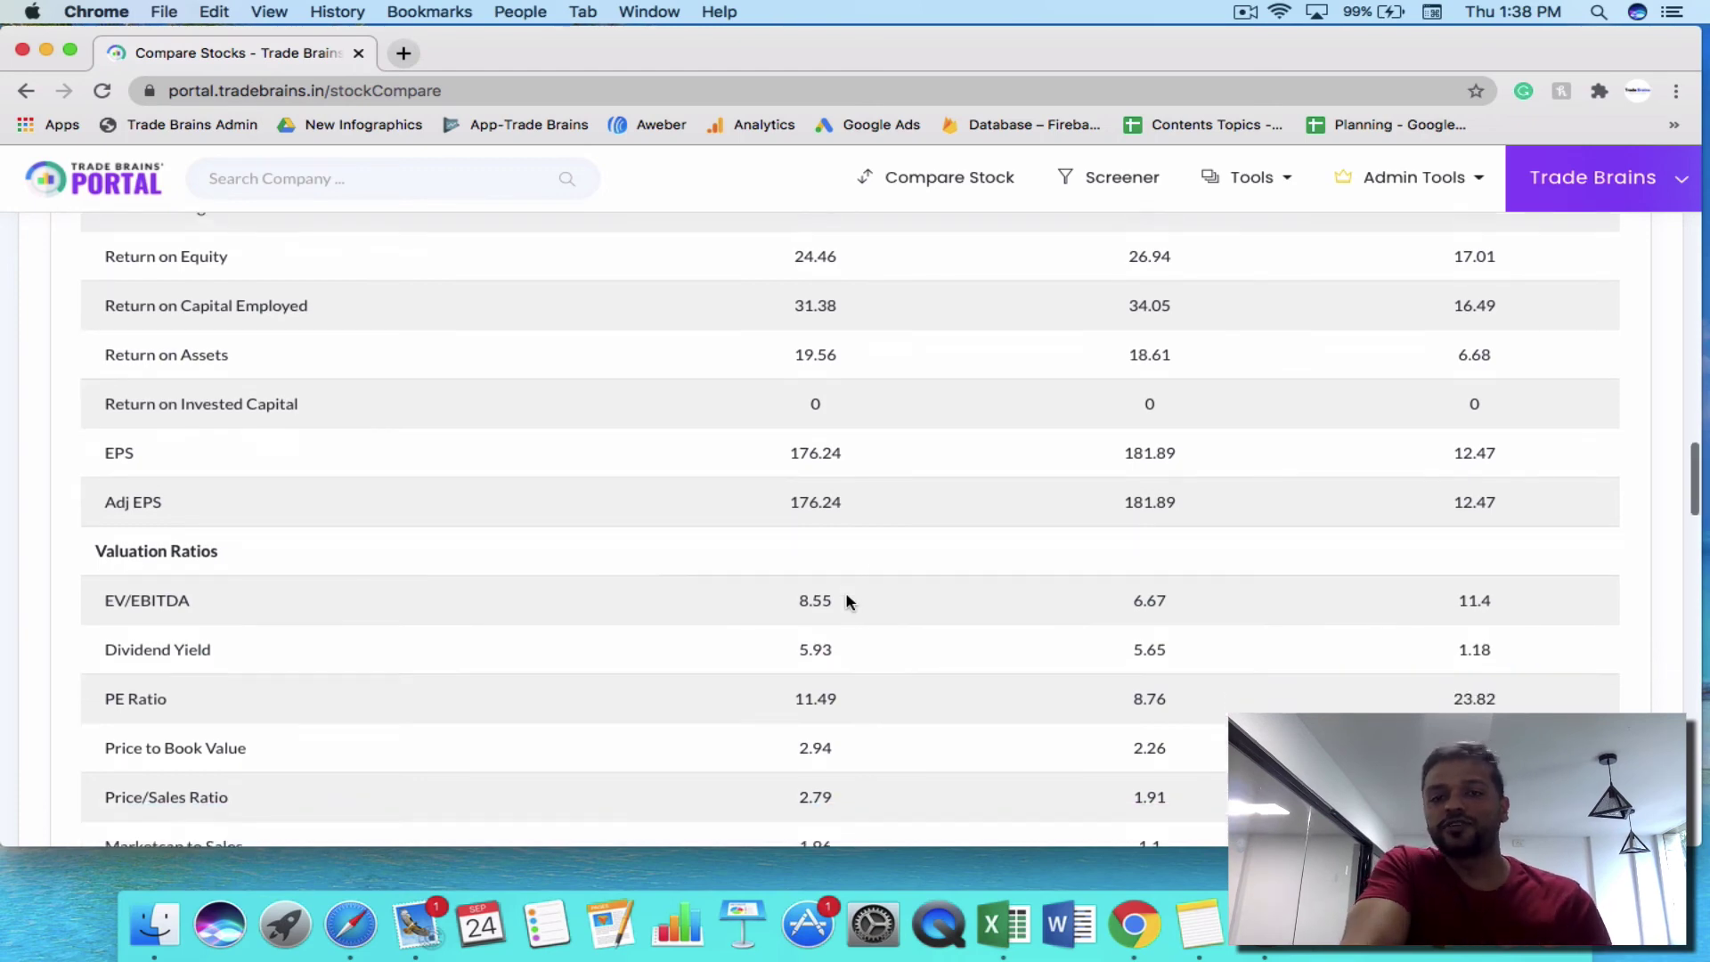
scroll(848, 602, down, 4)
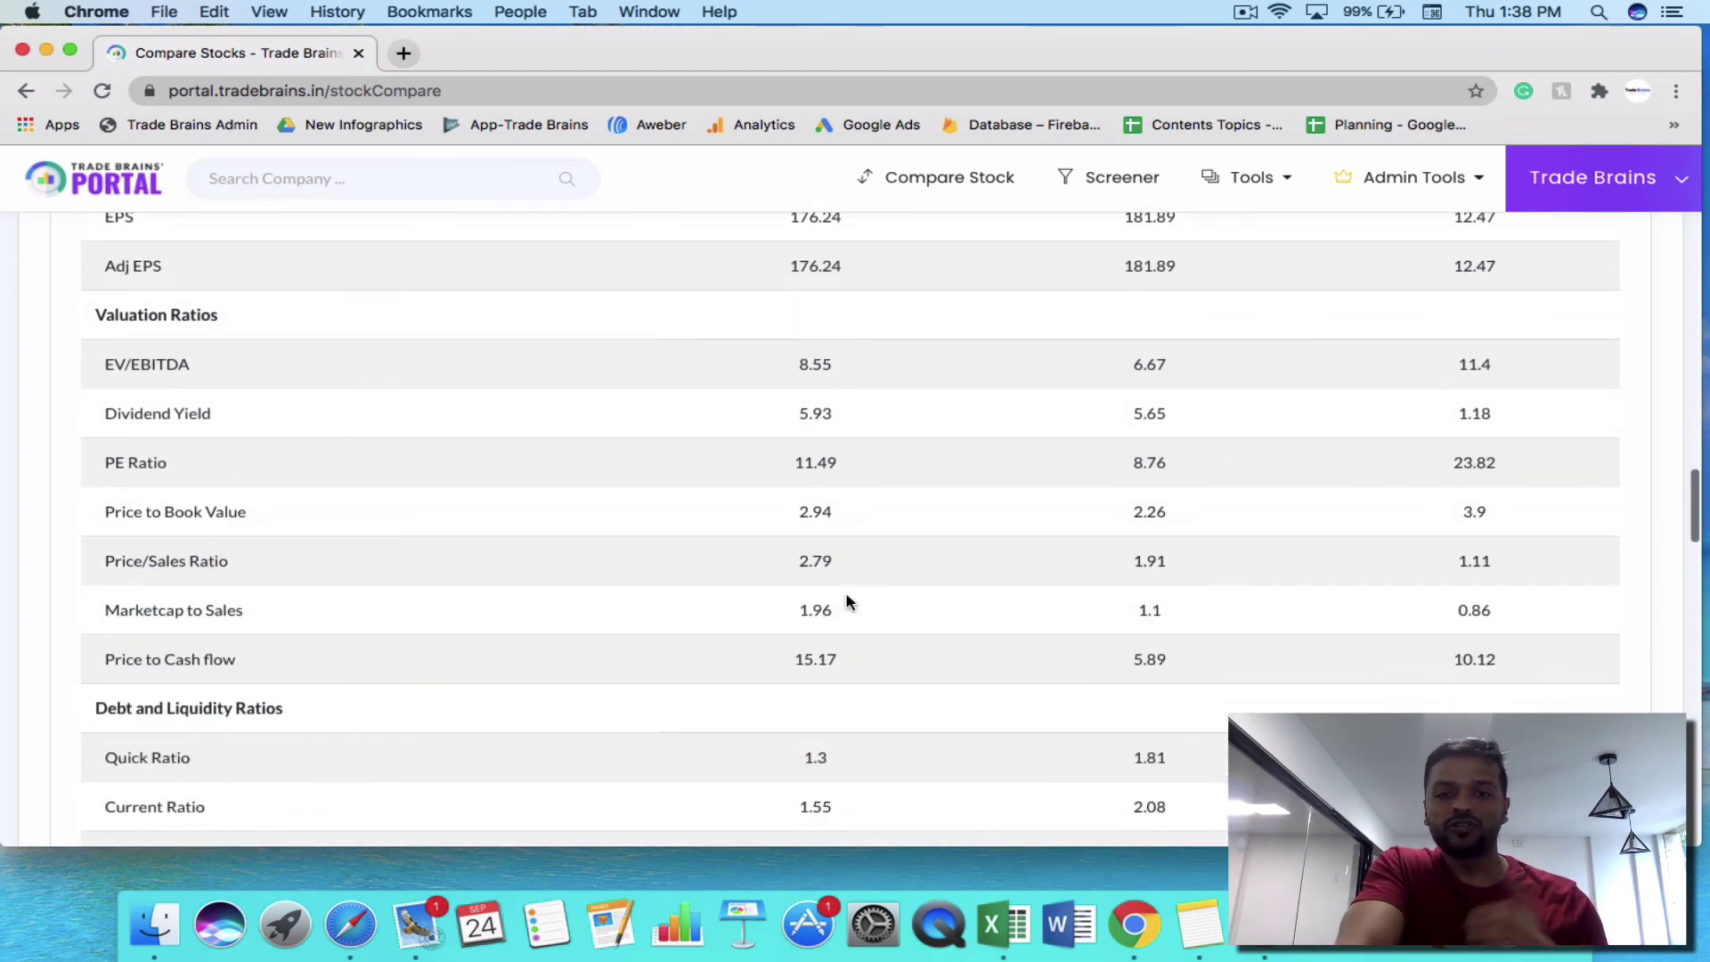
Step: Review the Debt and Liquidity Ratios and the efficiency ratios of the three stocks
scroll(848, 603, down, 5)
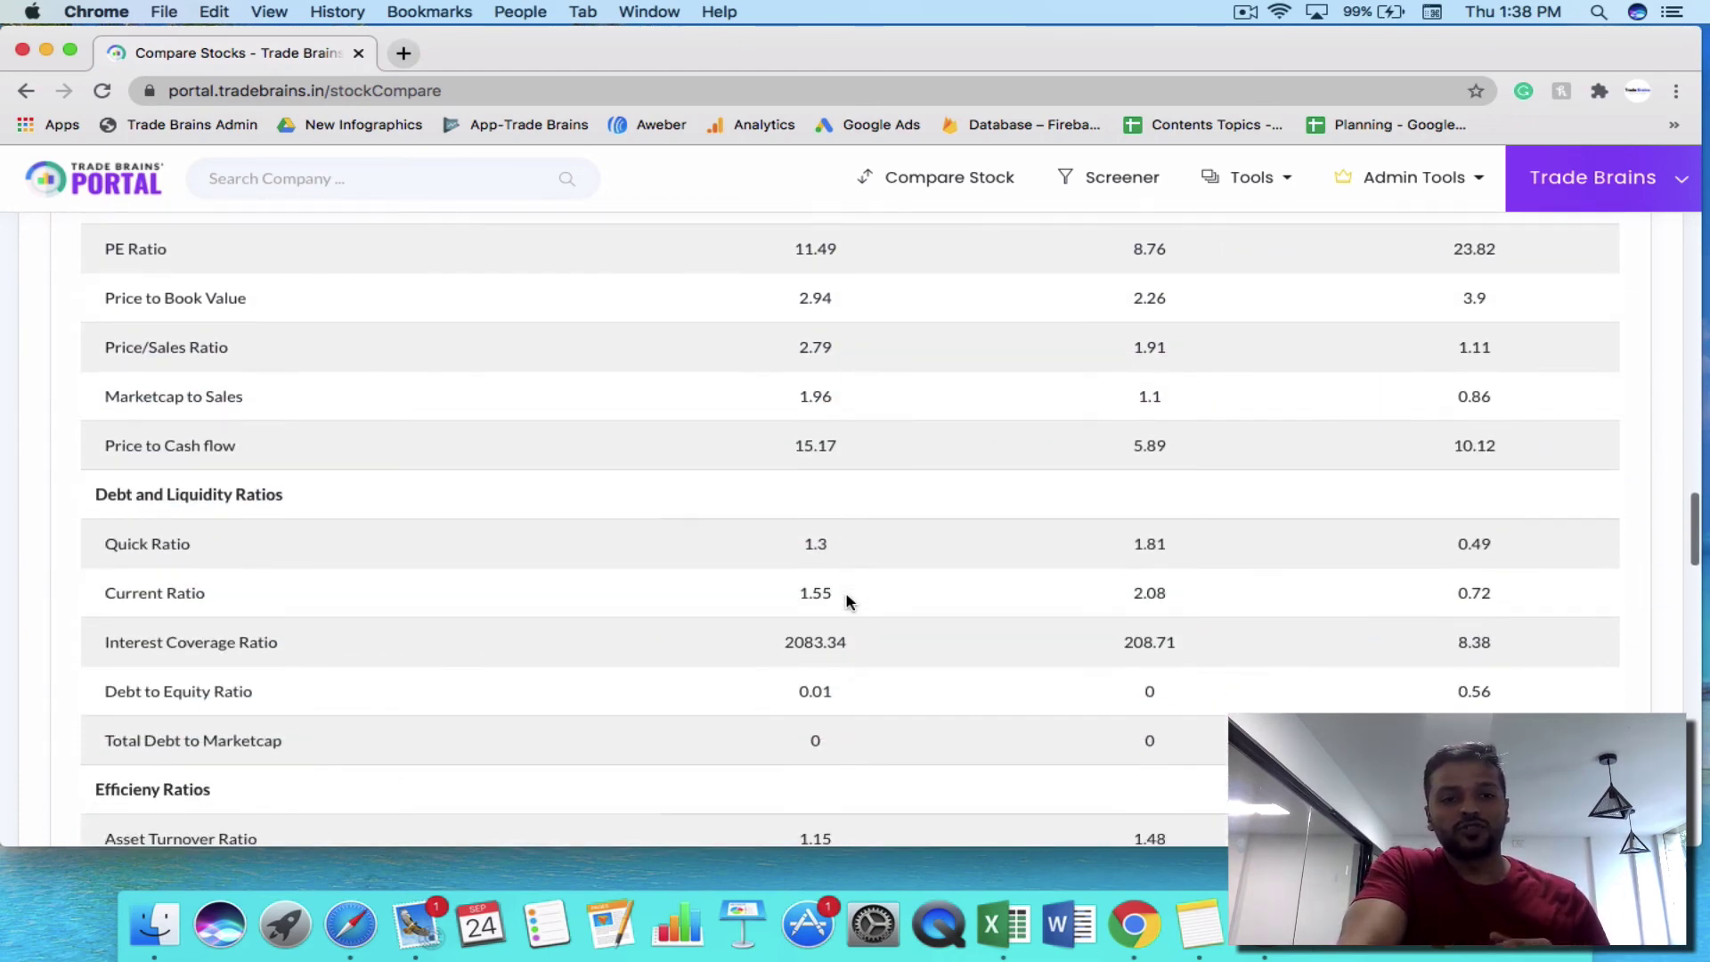
scroll(848, 602, down, 1)
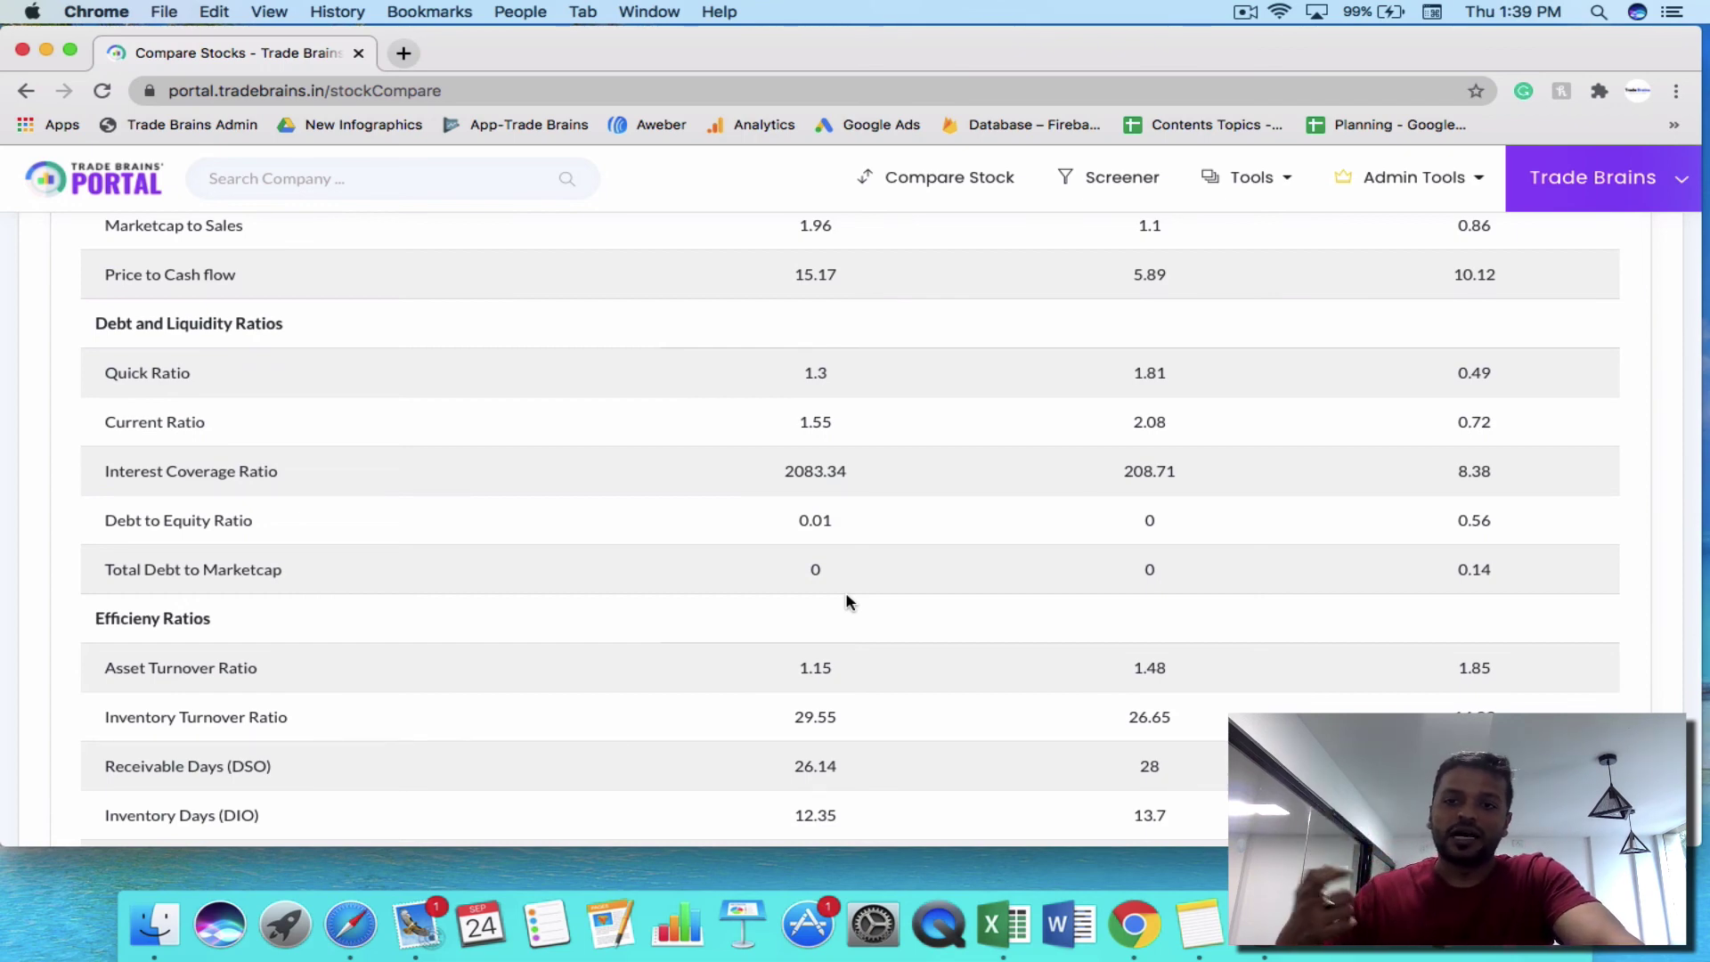
scroll(847, 602, down, 3)
scroll(848, 603, down, 2)
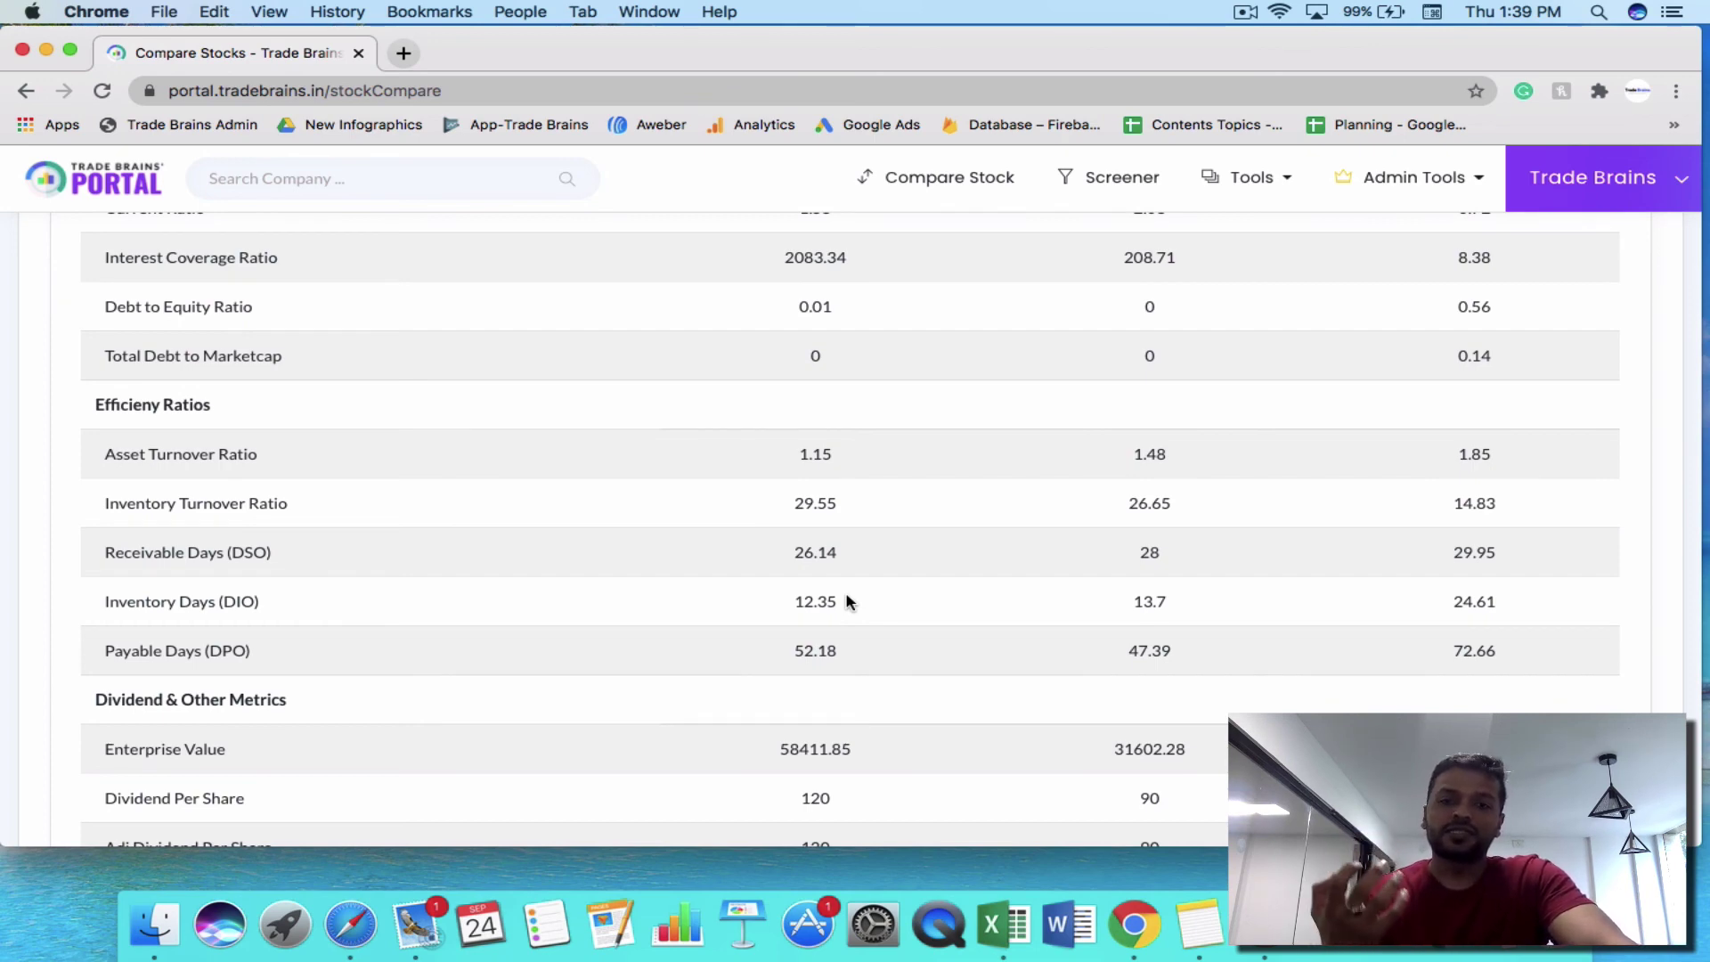
Step: Check the Dividend & Other Metrics section and the second Probability Ratios section below it
scroll(847, 602, down, 9)
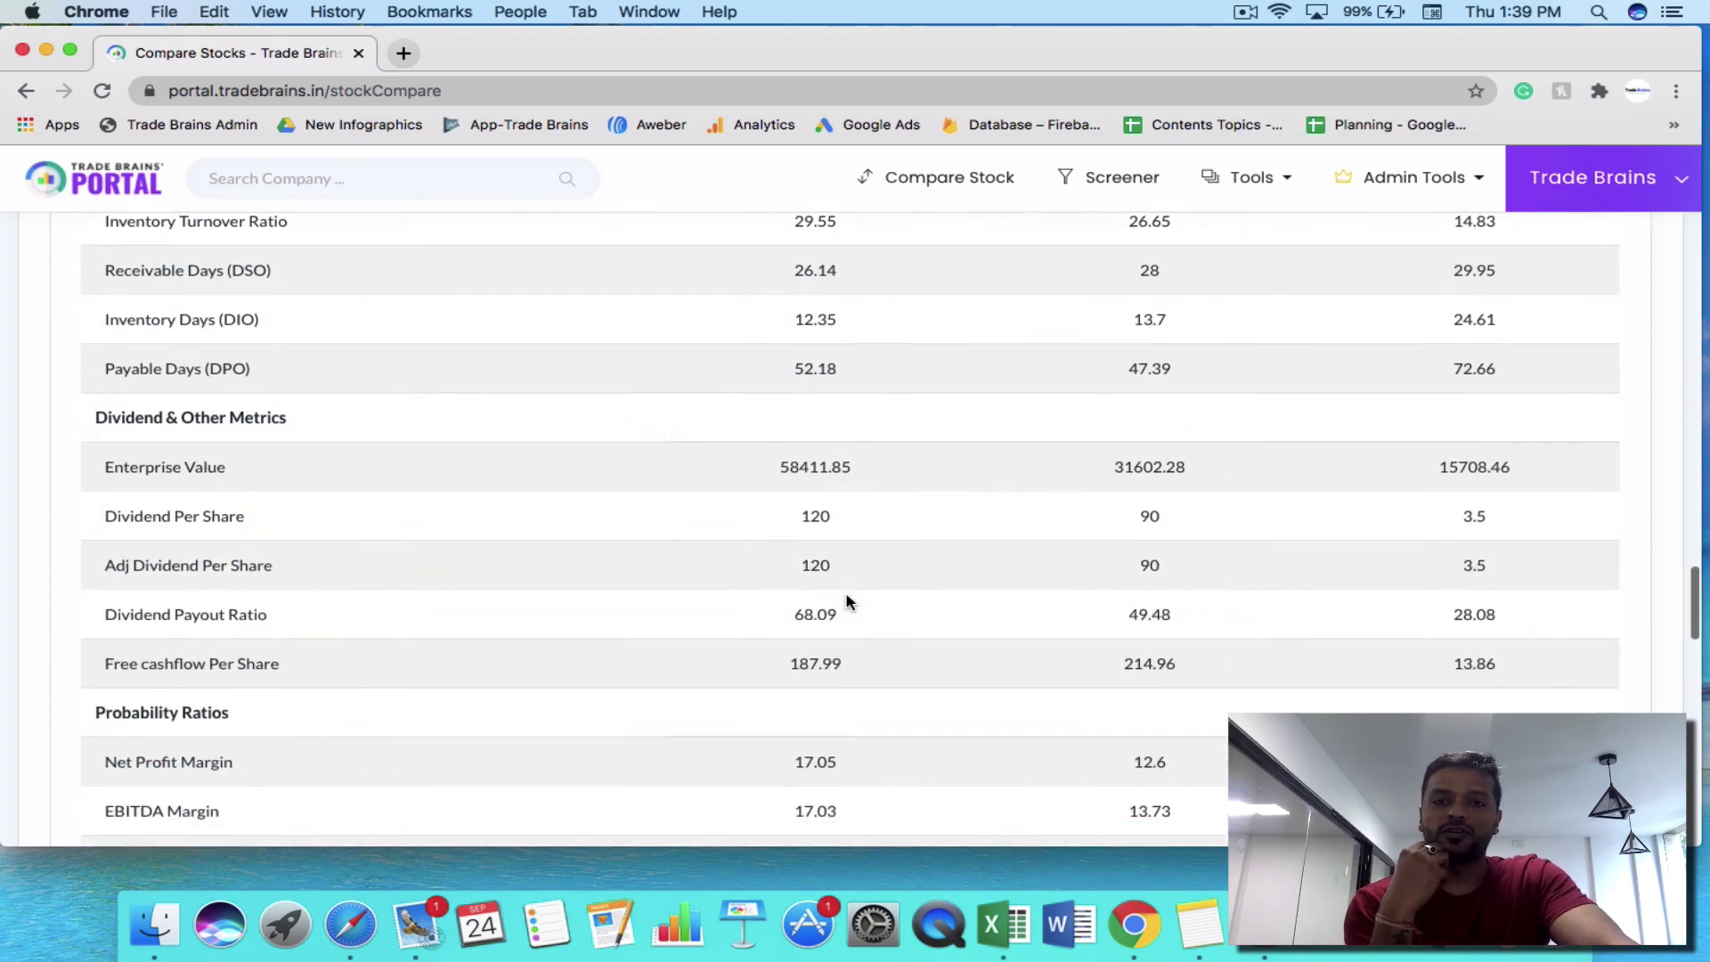
scroll(847, 602, down, 3)
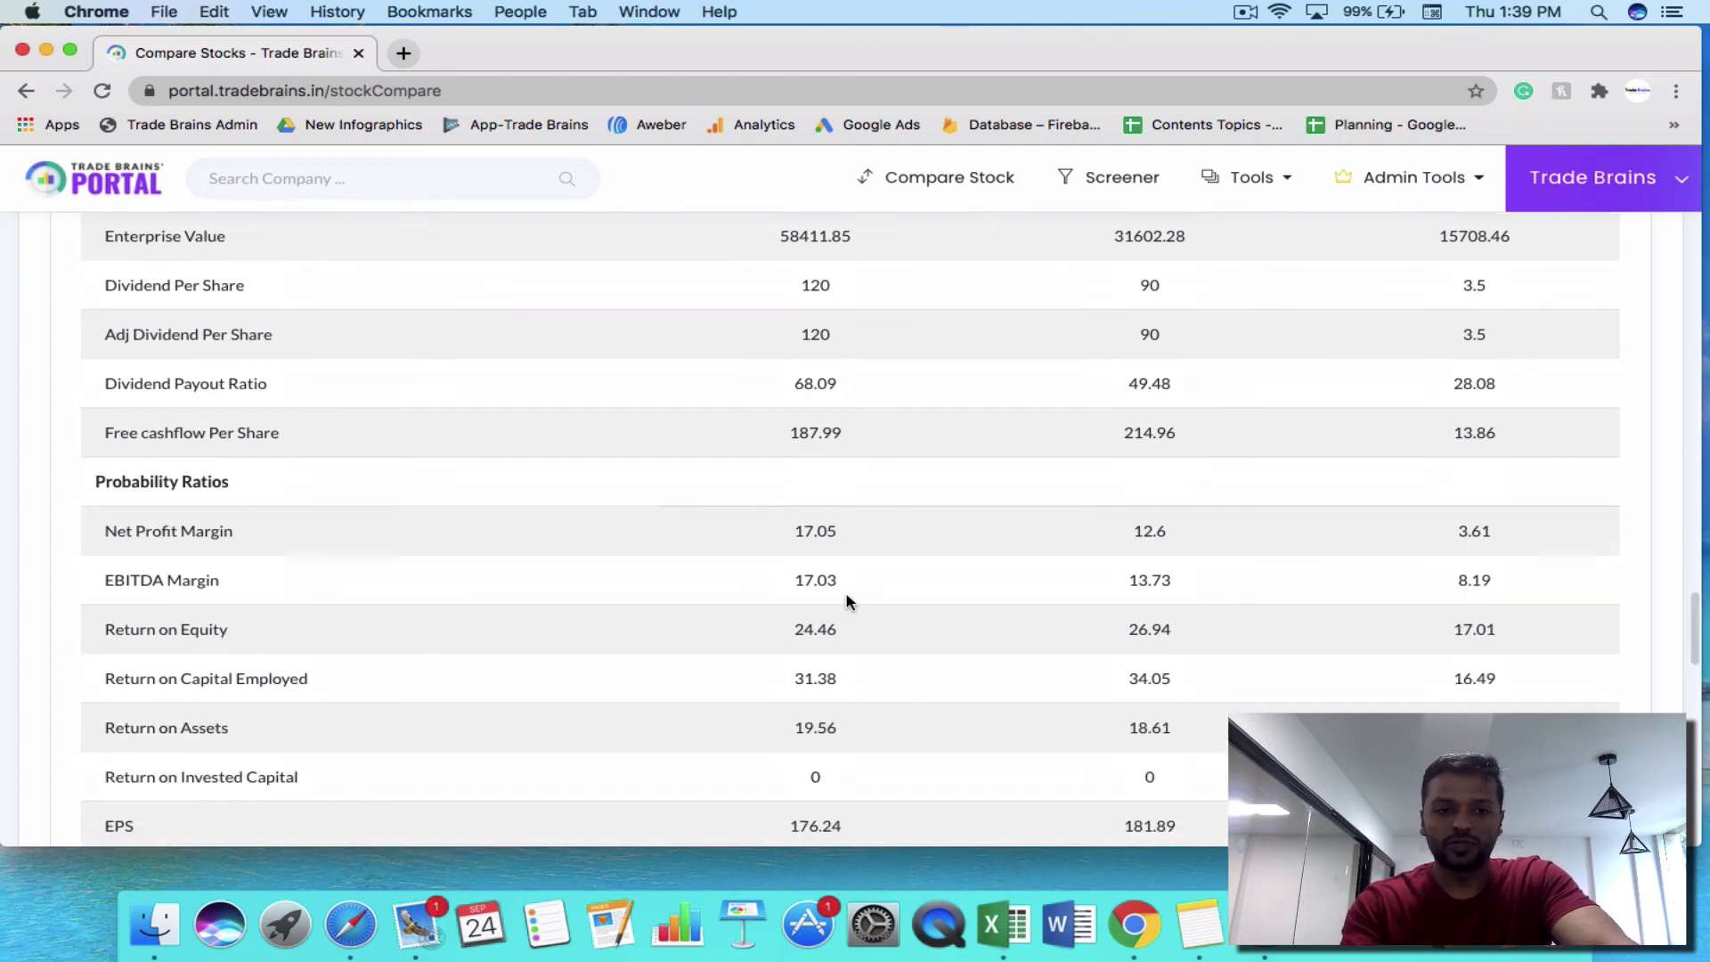
scroll(847, 602, down, 4)
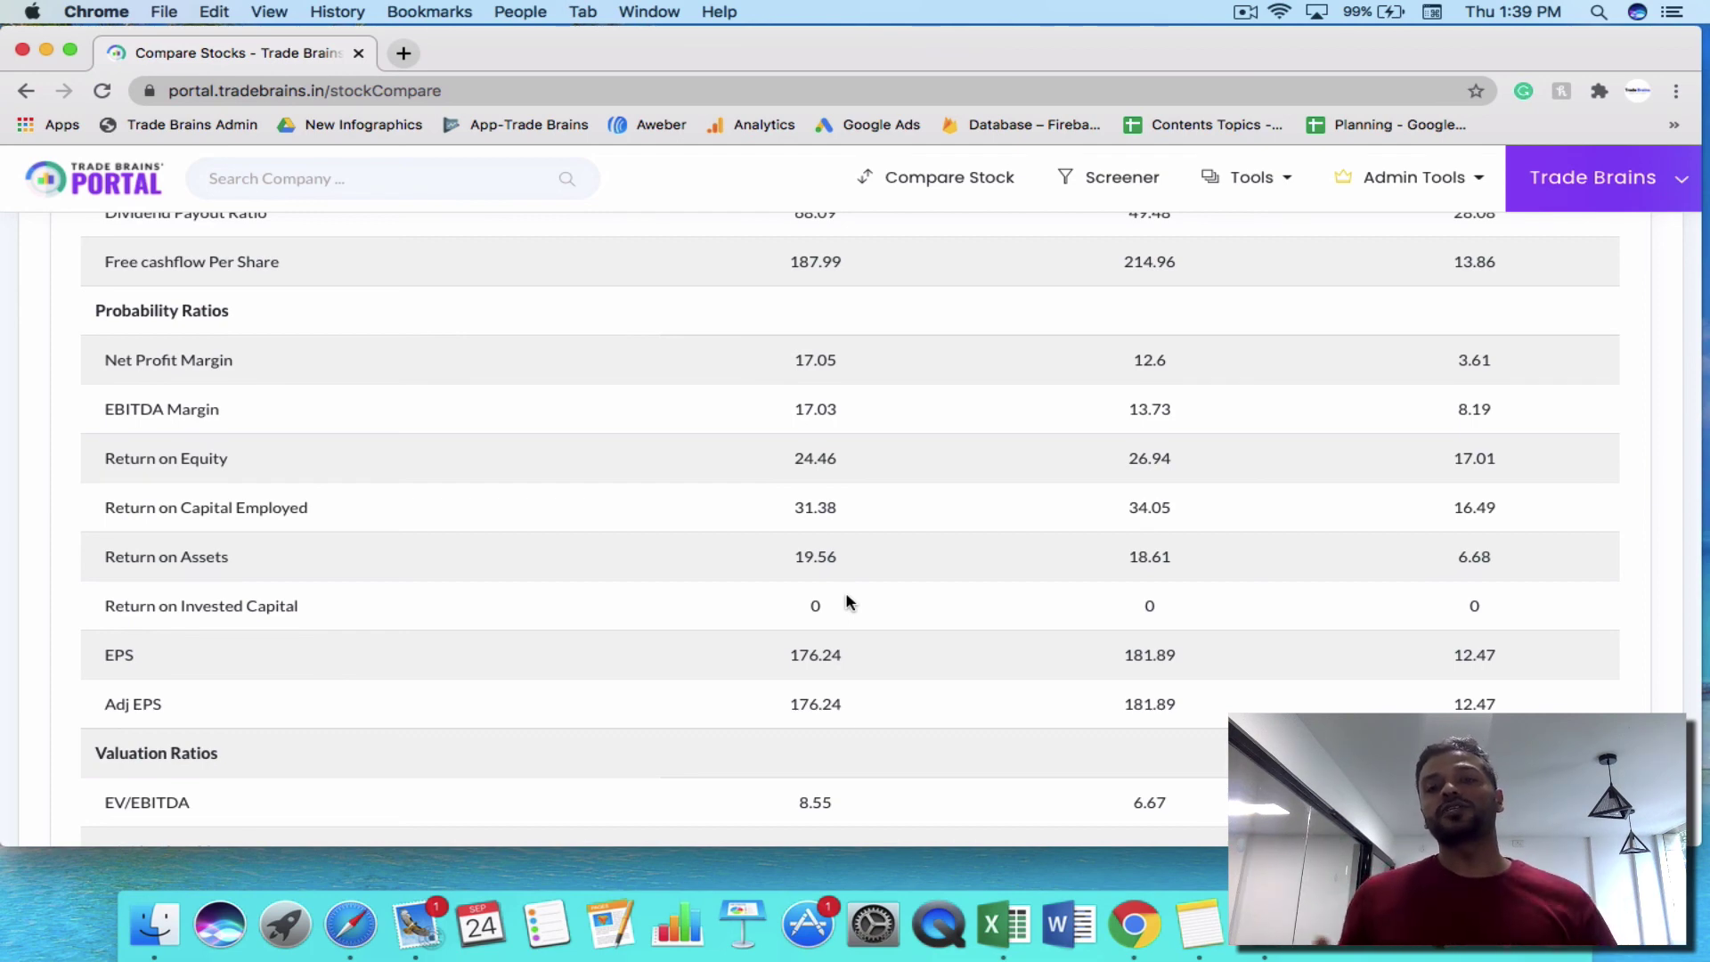
scroll(847, 602, down, 2)
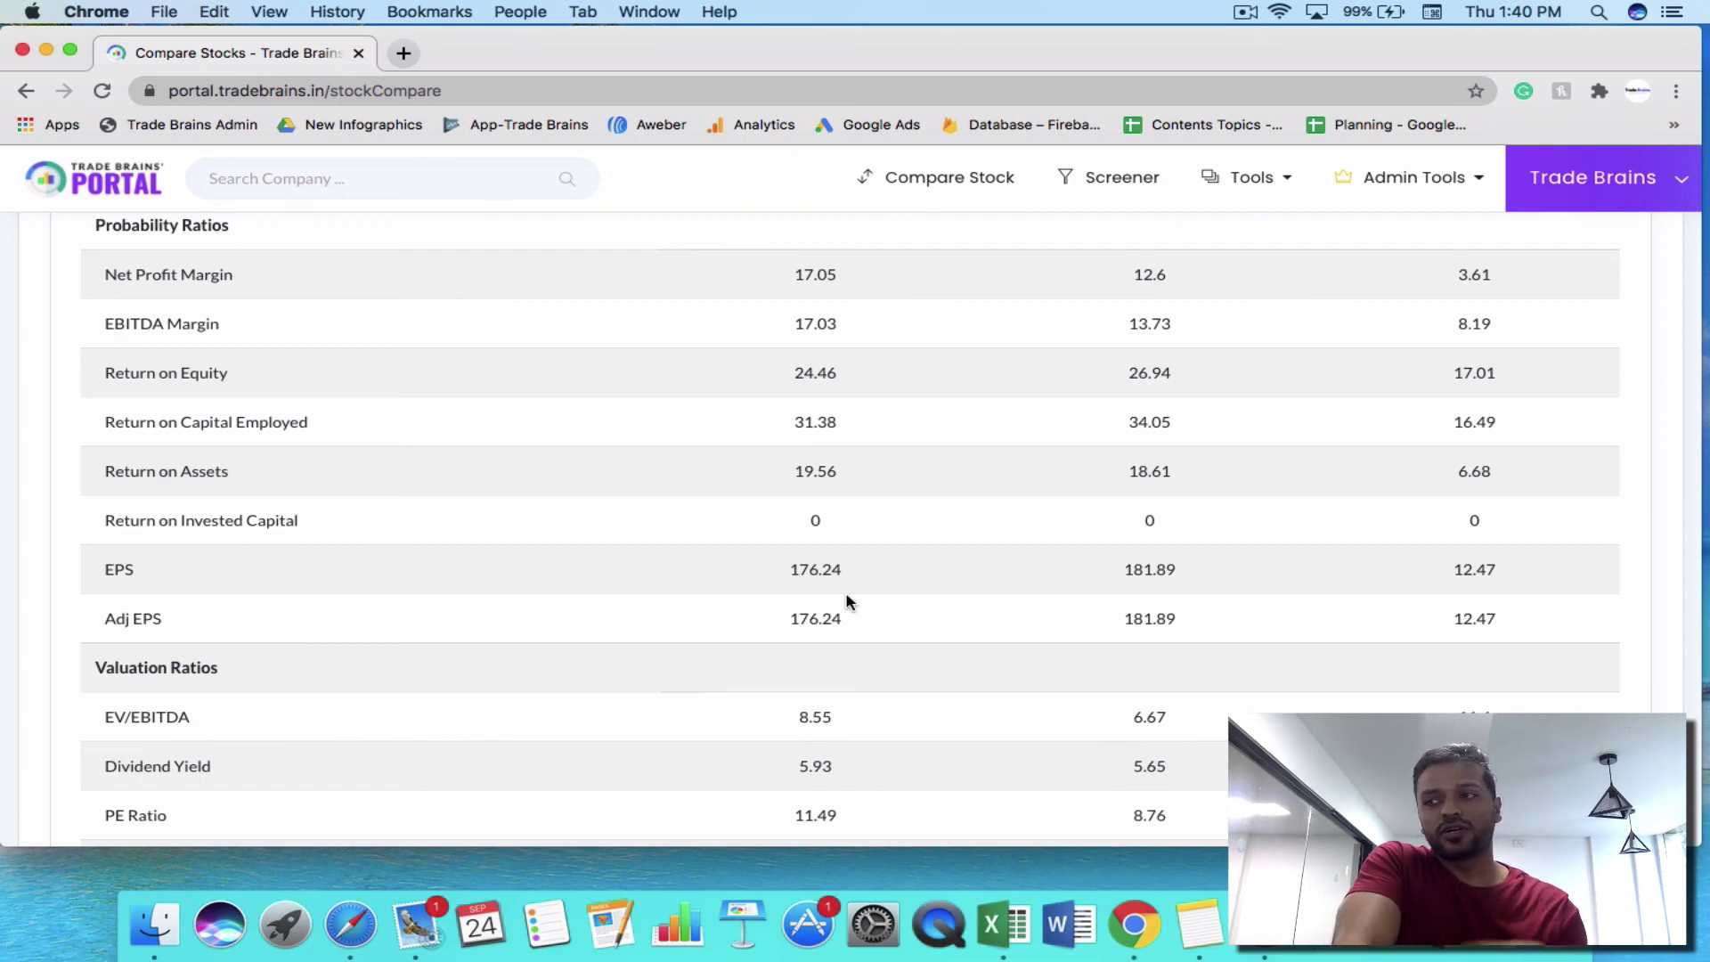
click(1244, 16)
click(1250, 56)
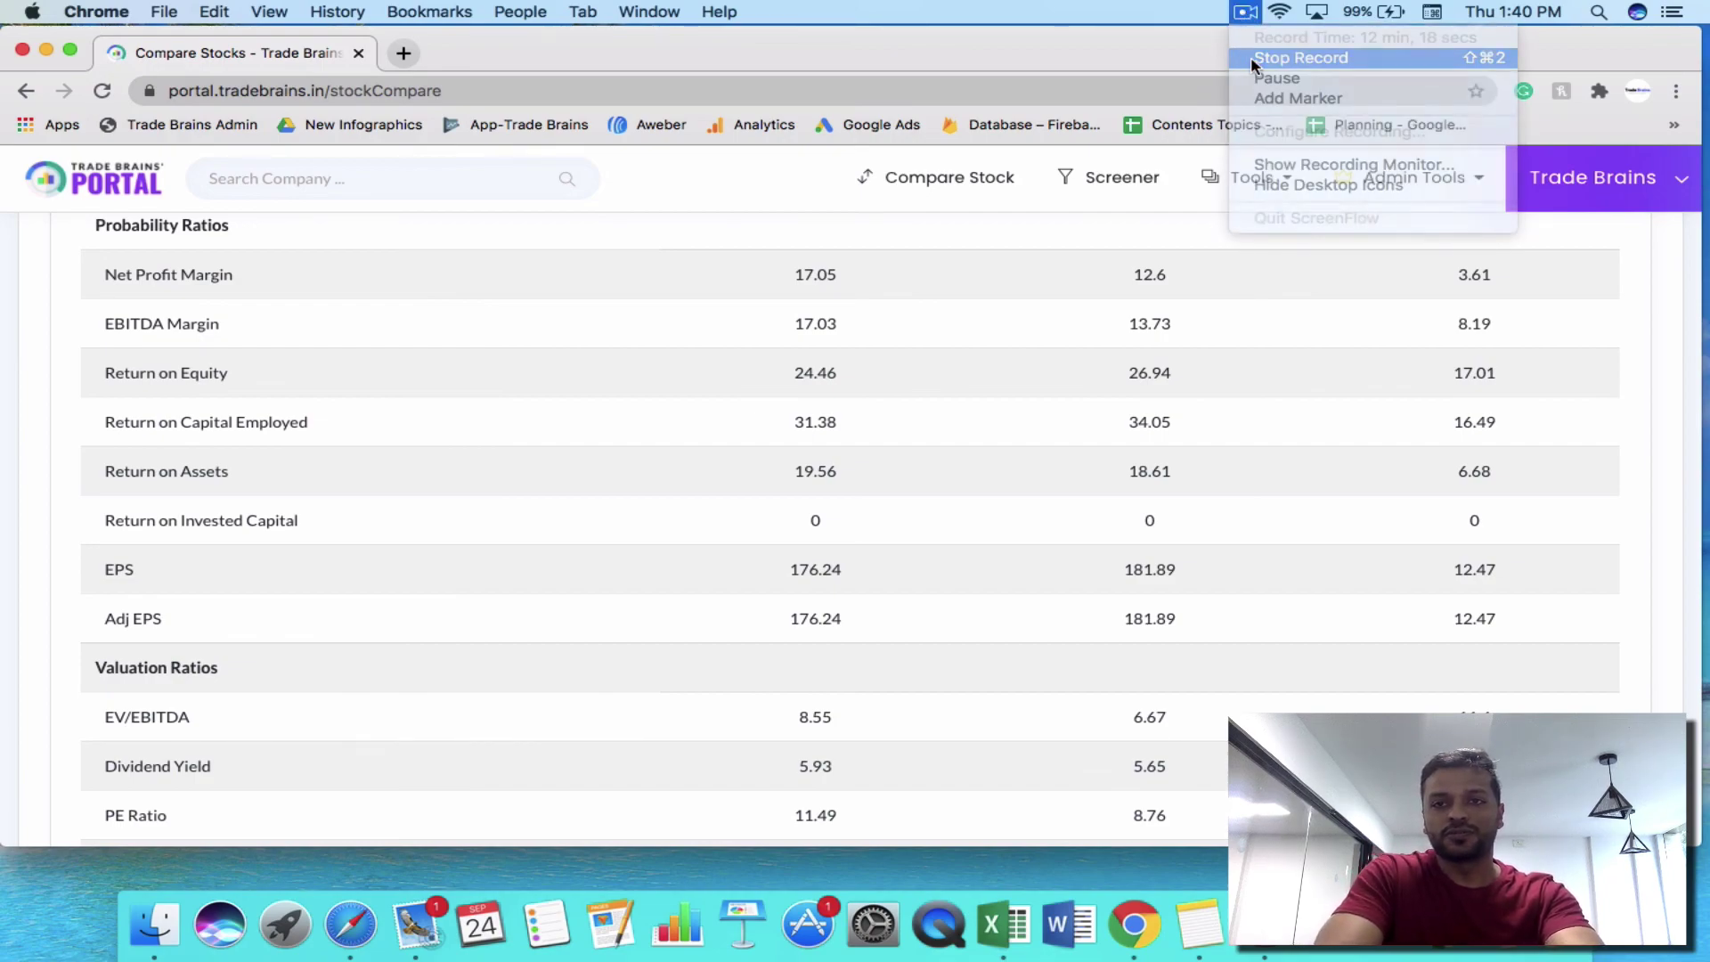